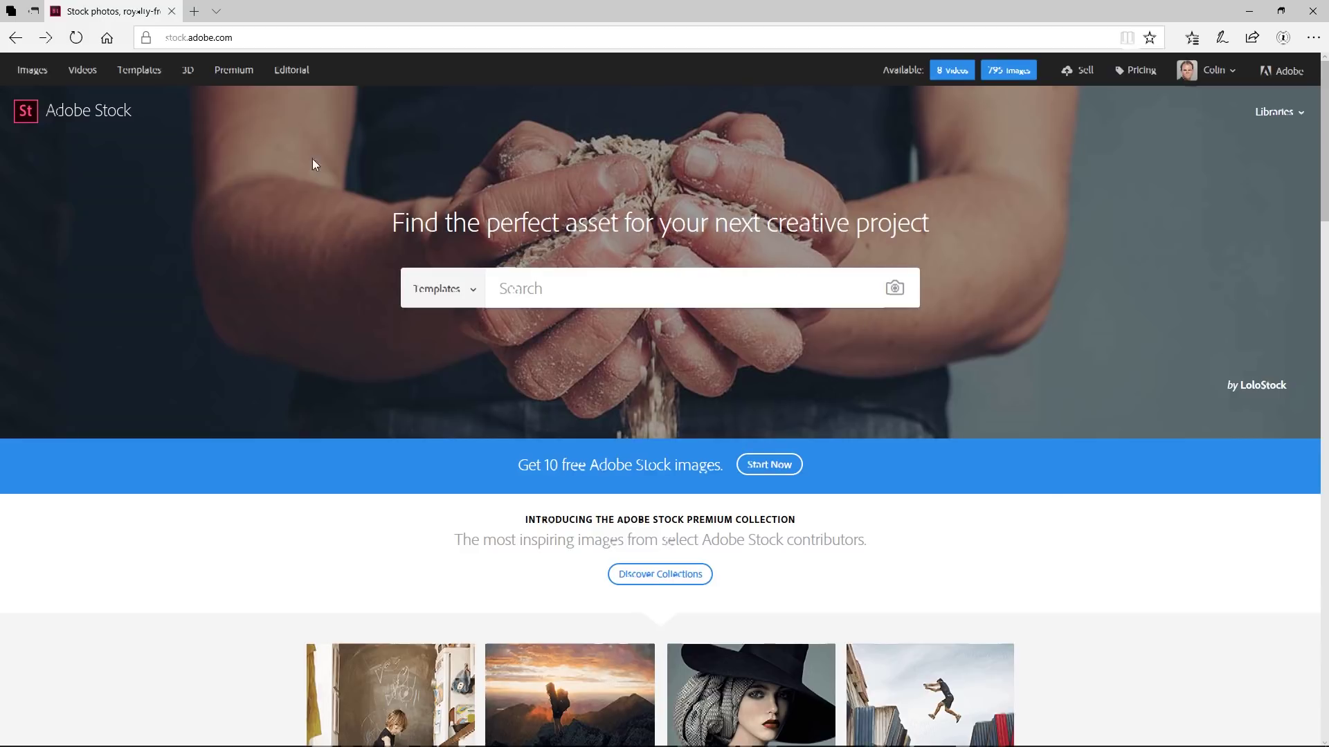
- Browse Adobe Stock's Premiere Pro Motion Graphics templates, showing the 1,156 results
click(140, 70)
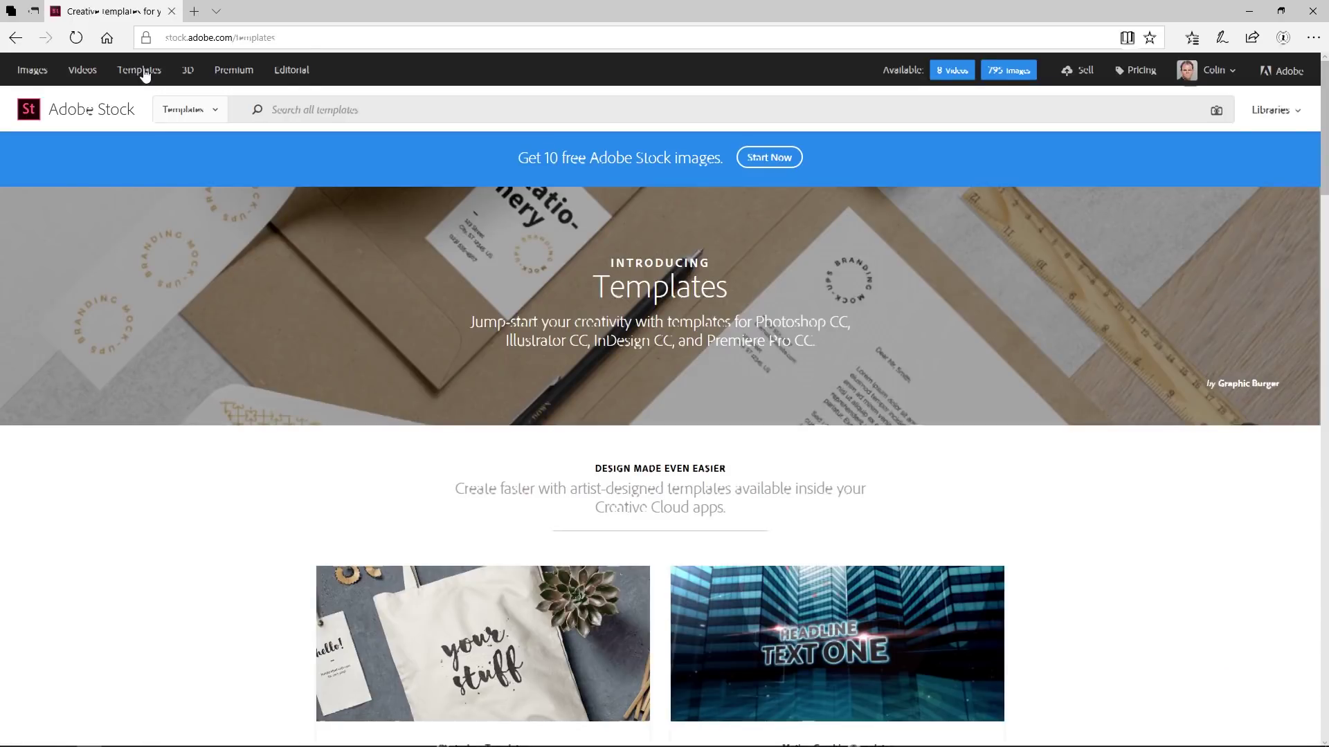
scroll(781, 445, down, 3)
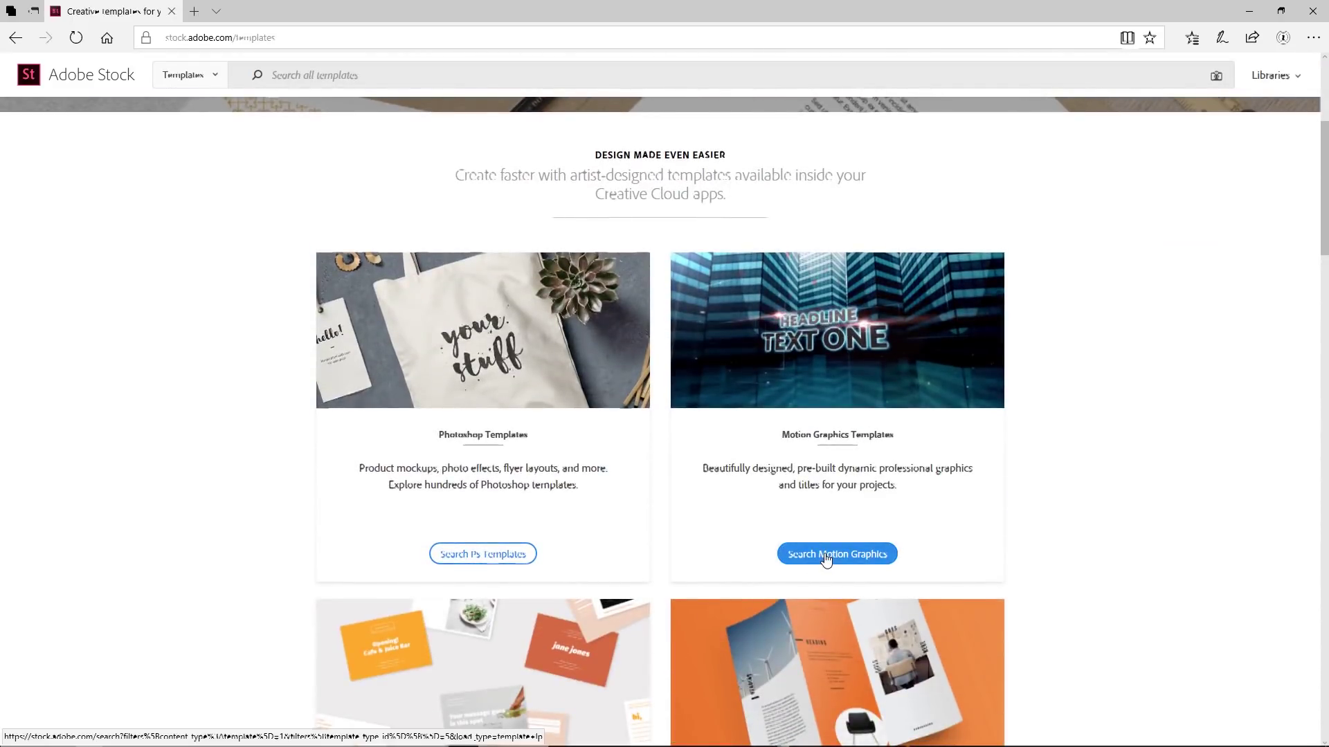
click(827, 558)
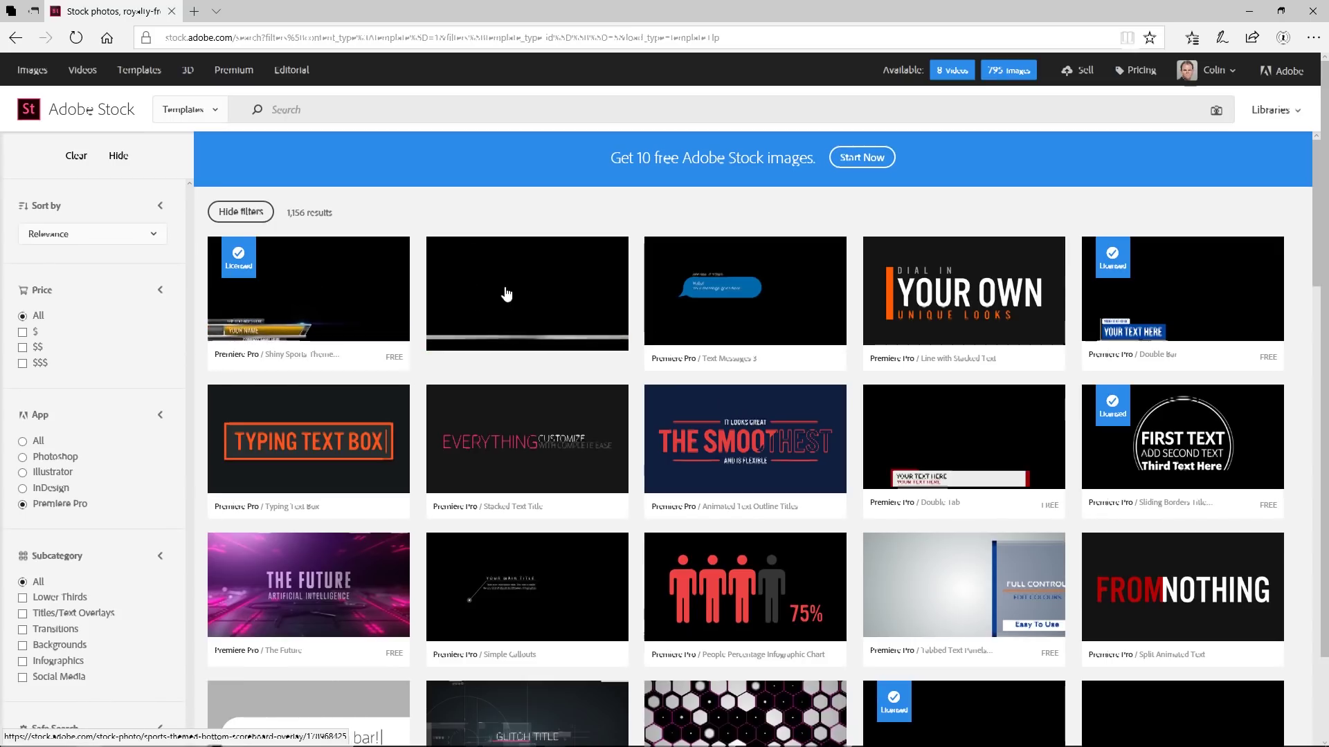
mouse_move(745, 442)
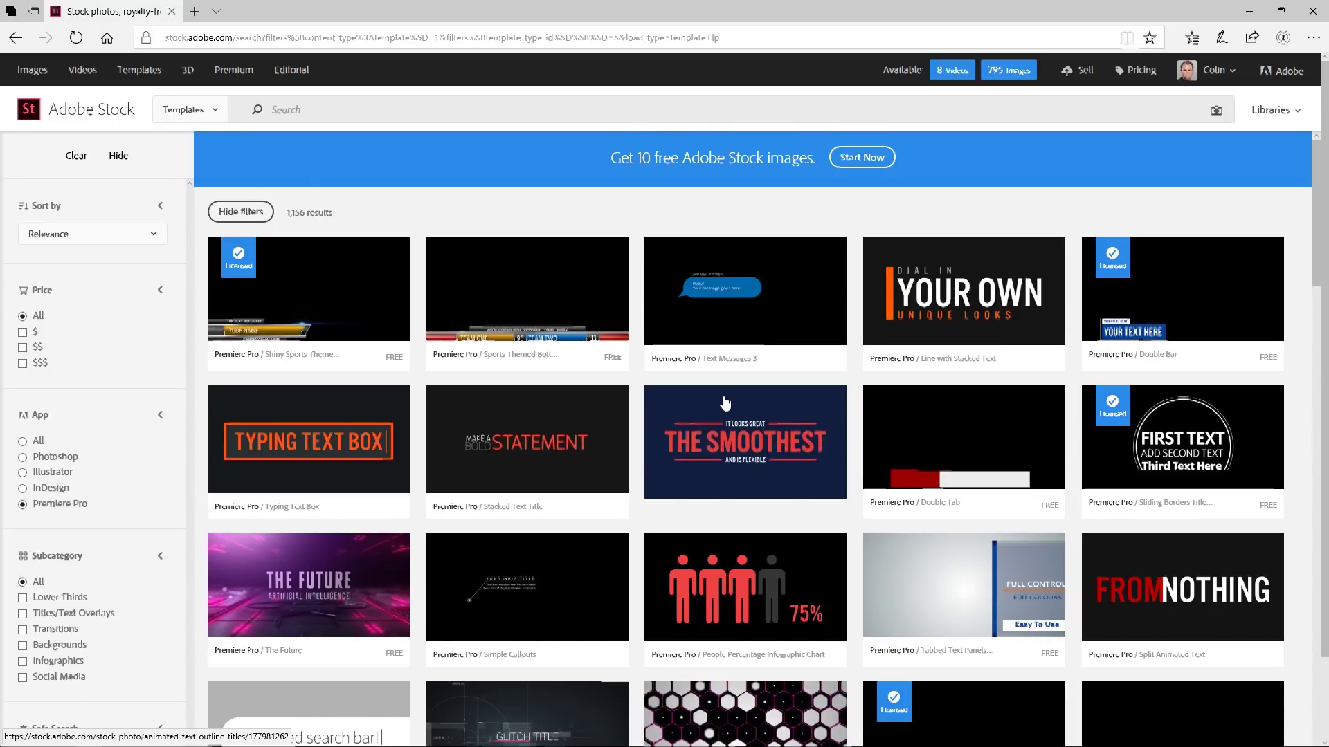
scroll(748, 415, down, 5)
scroll(737, 406, down, 5)
scroll(727, 400, down, 5)
scroll(727, 400, down, 5)
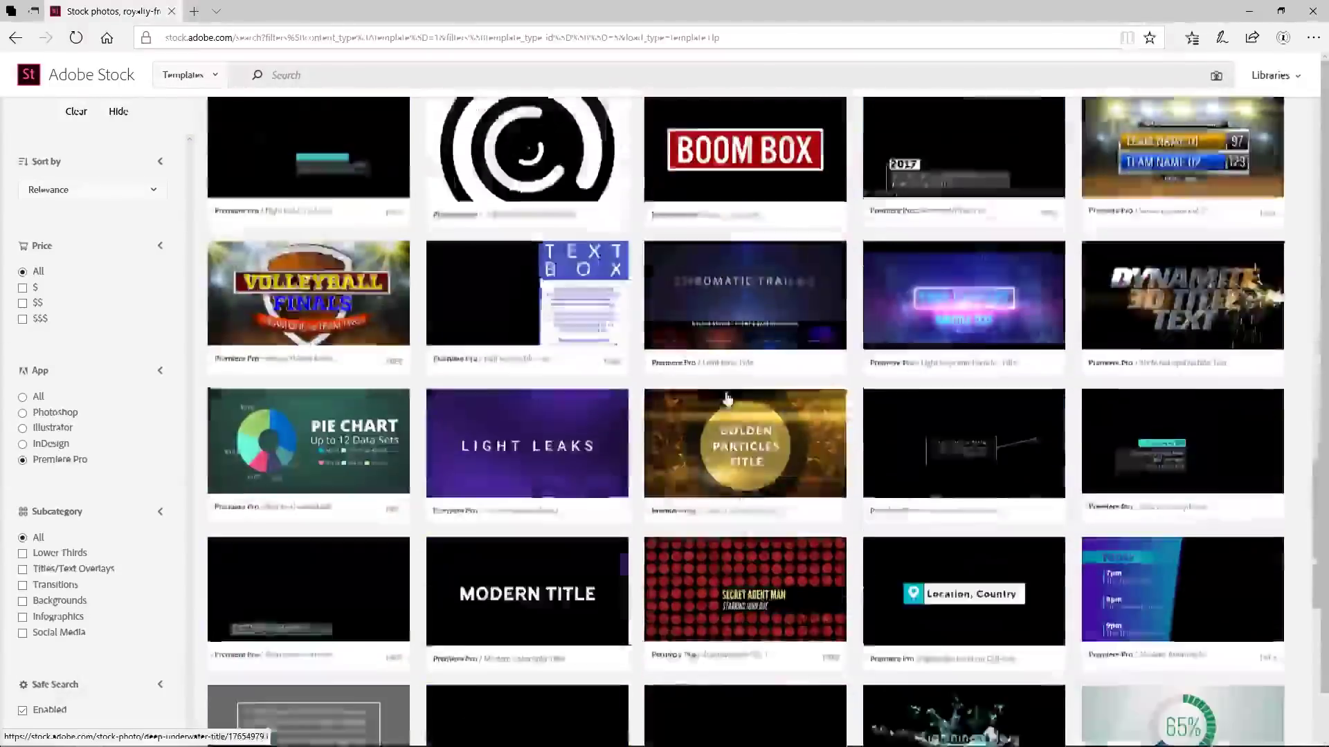
scroll(726, 405, down, 1)
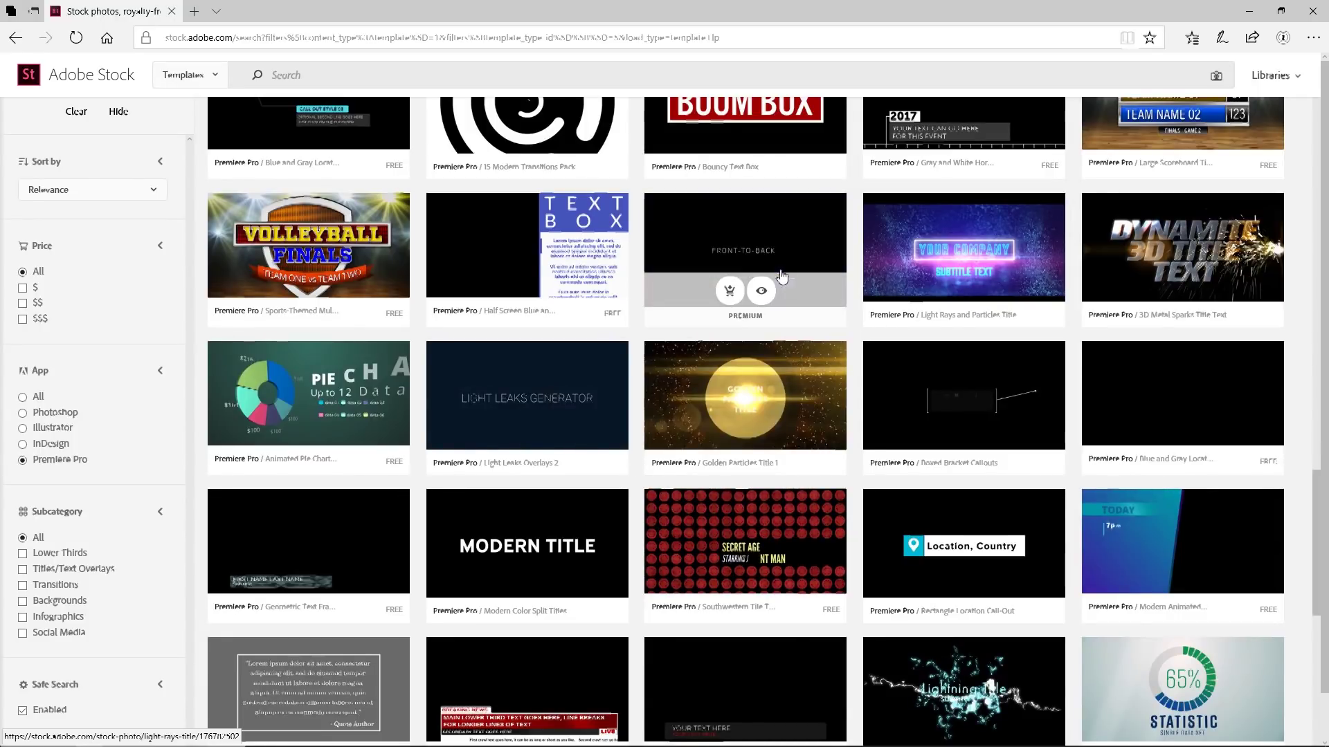
scroll(589, 278, down, 5)
scroll(561, 279, down, 3)
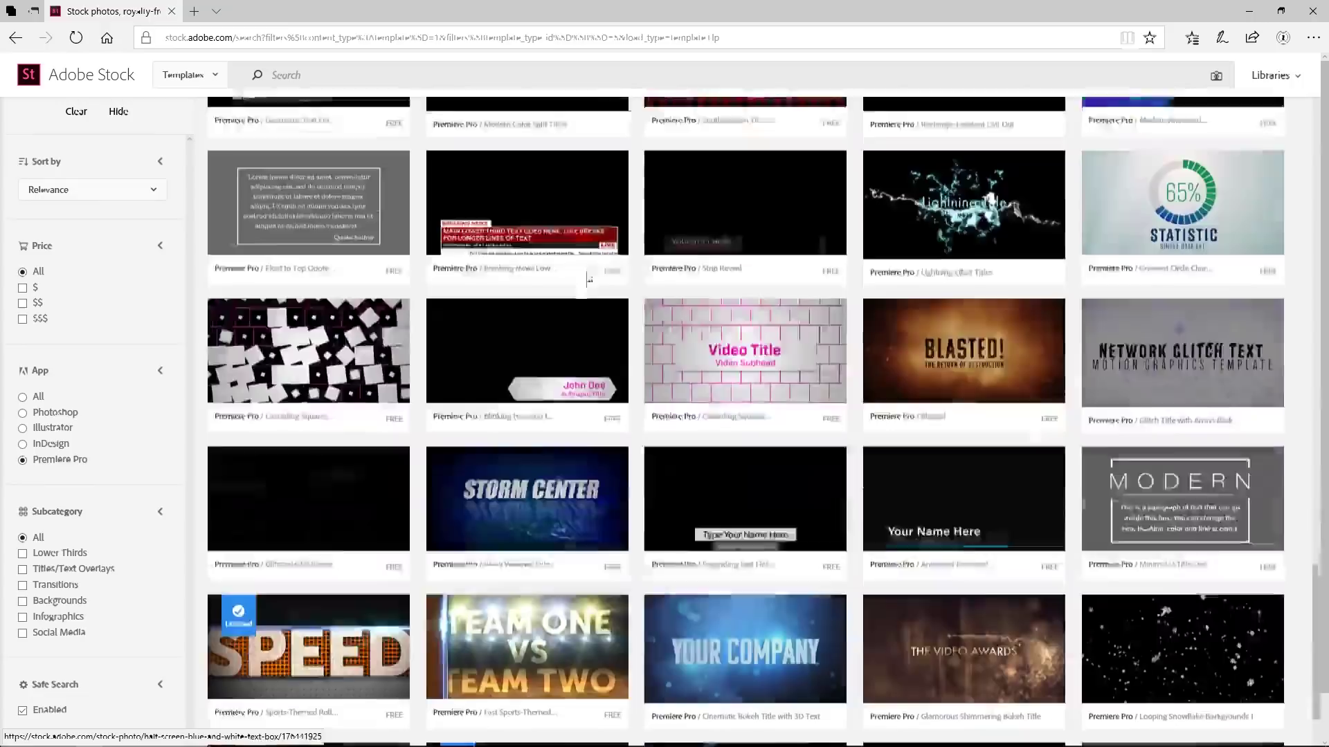
scroll(540, 276, down, 1)
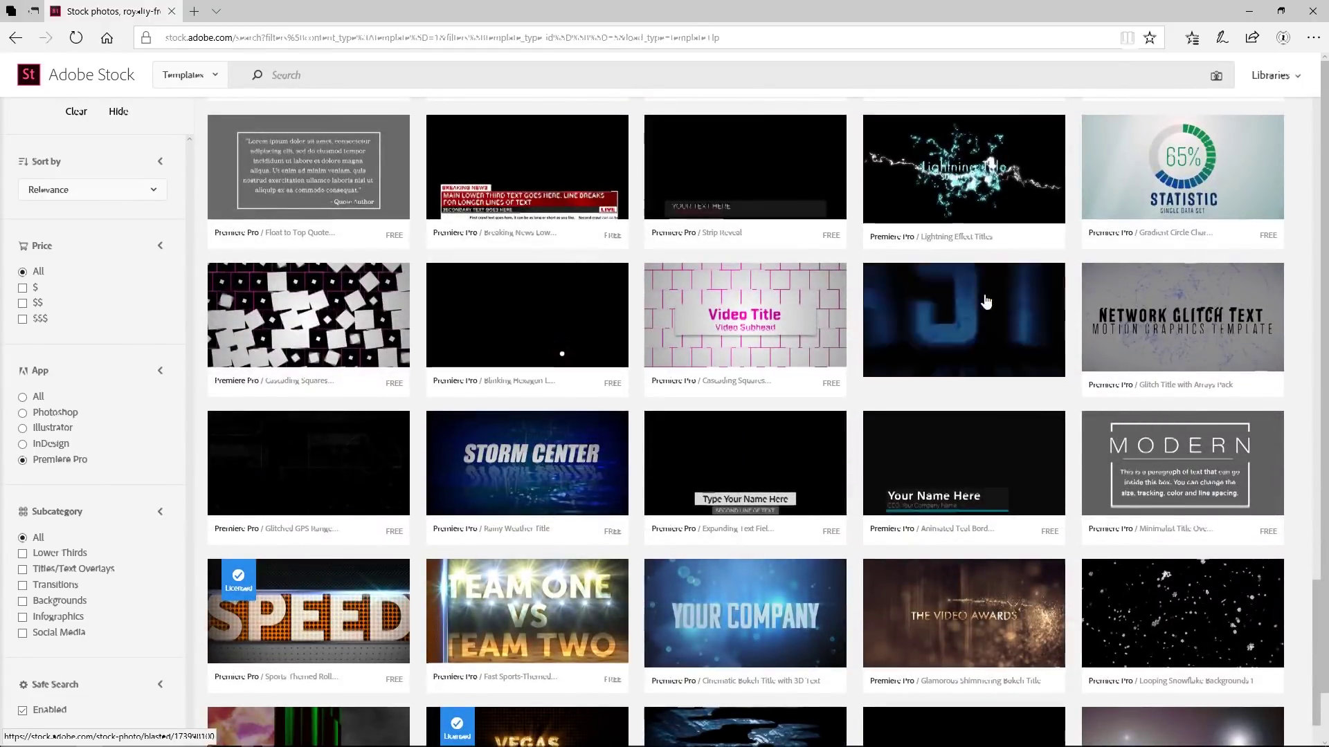
mouse_move(964, 351)
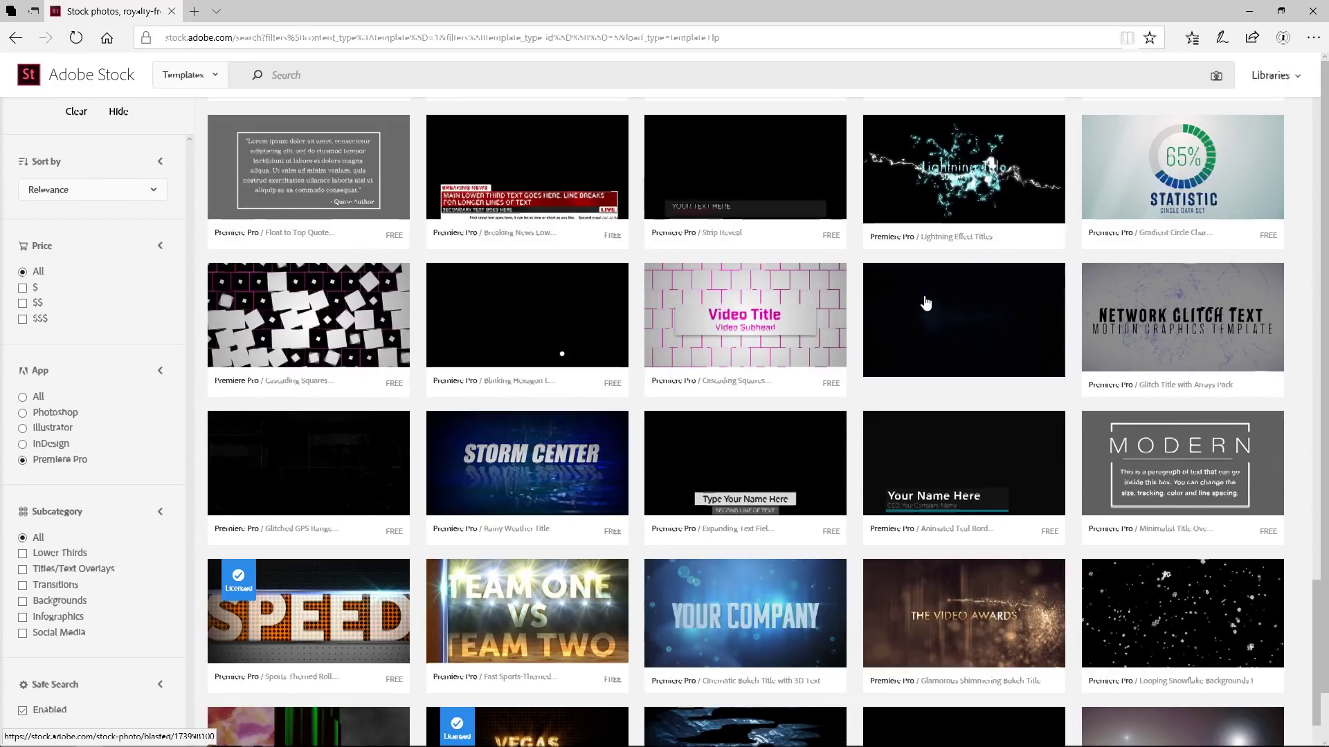
mouse_move(949, 381)
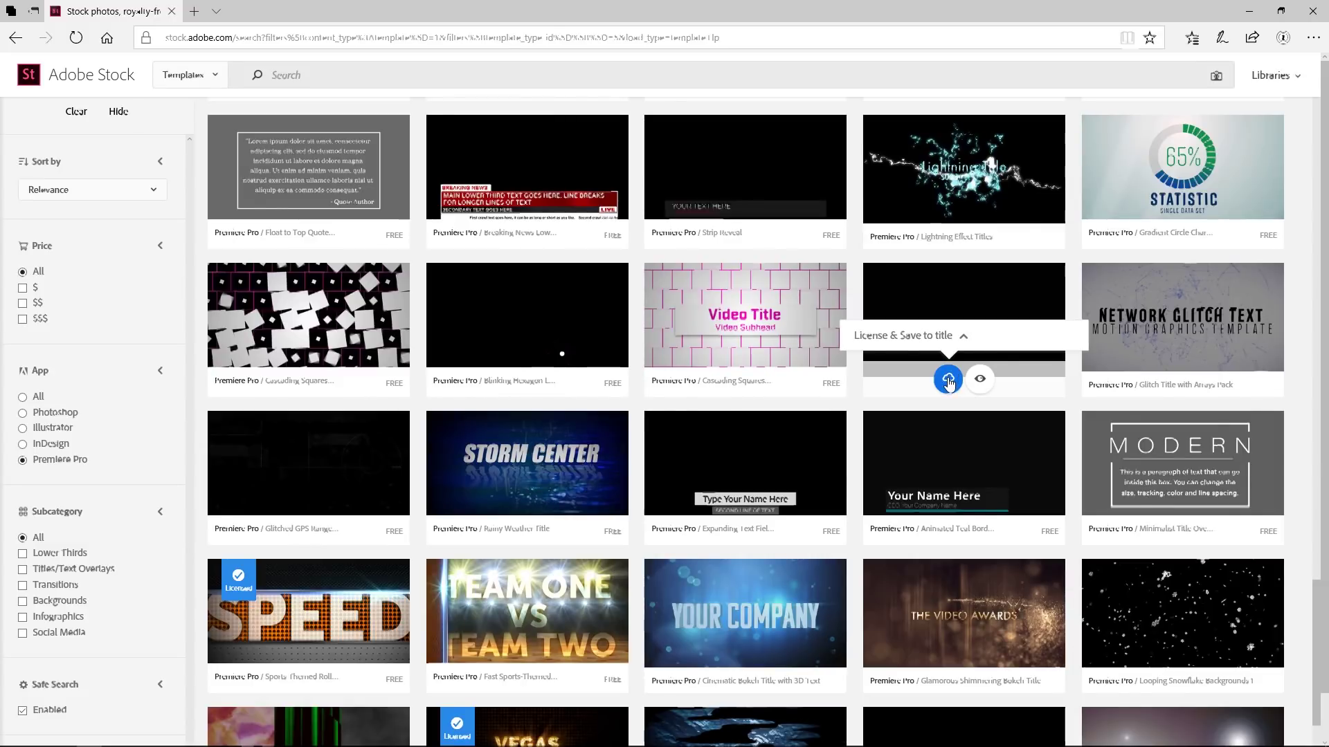
- Bring up License & Save options for the free Blasted! title template
click(948, 379)
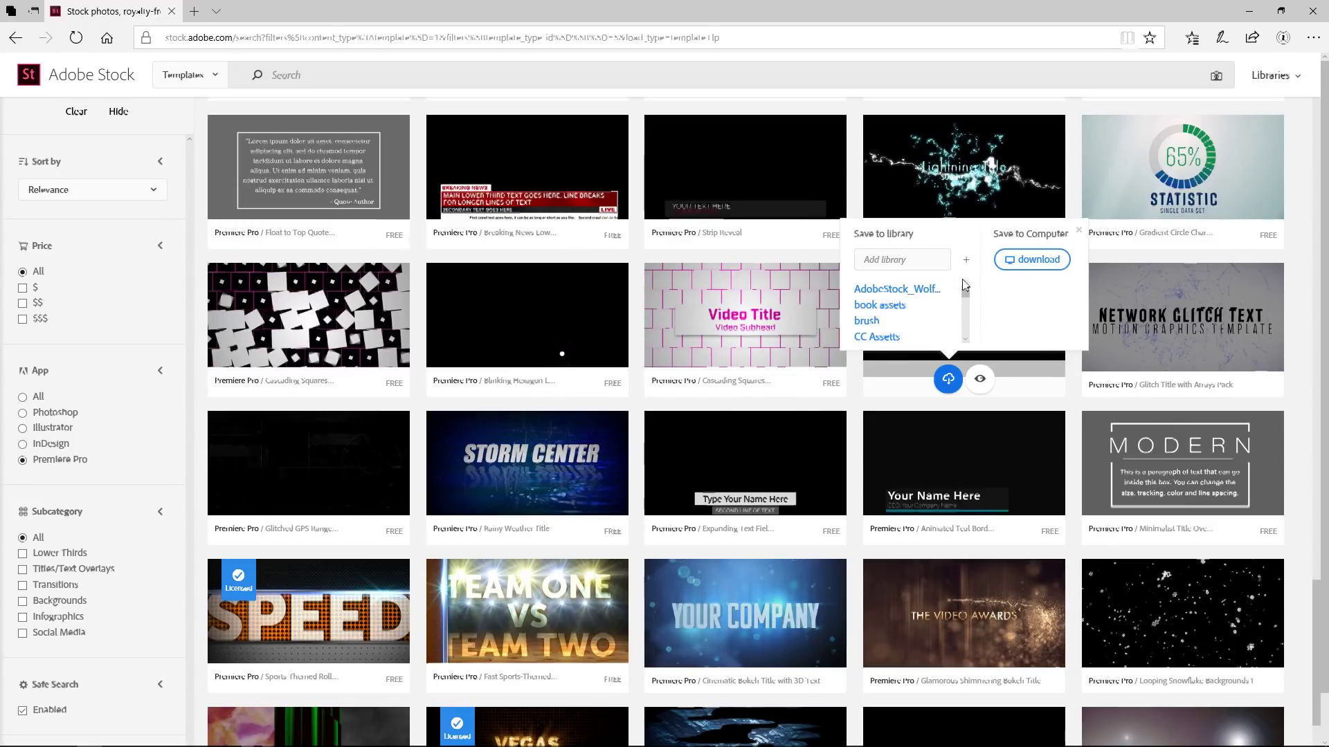
drag(964, 294, 964, 338)
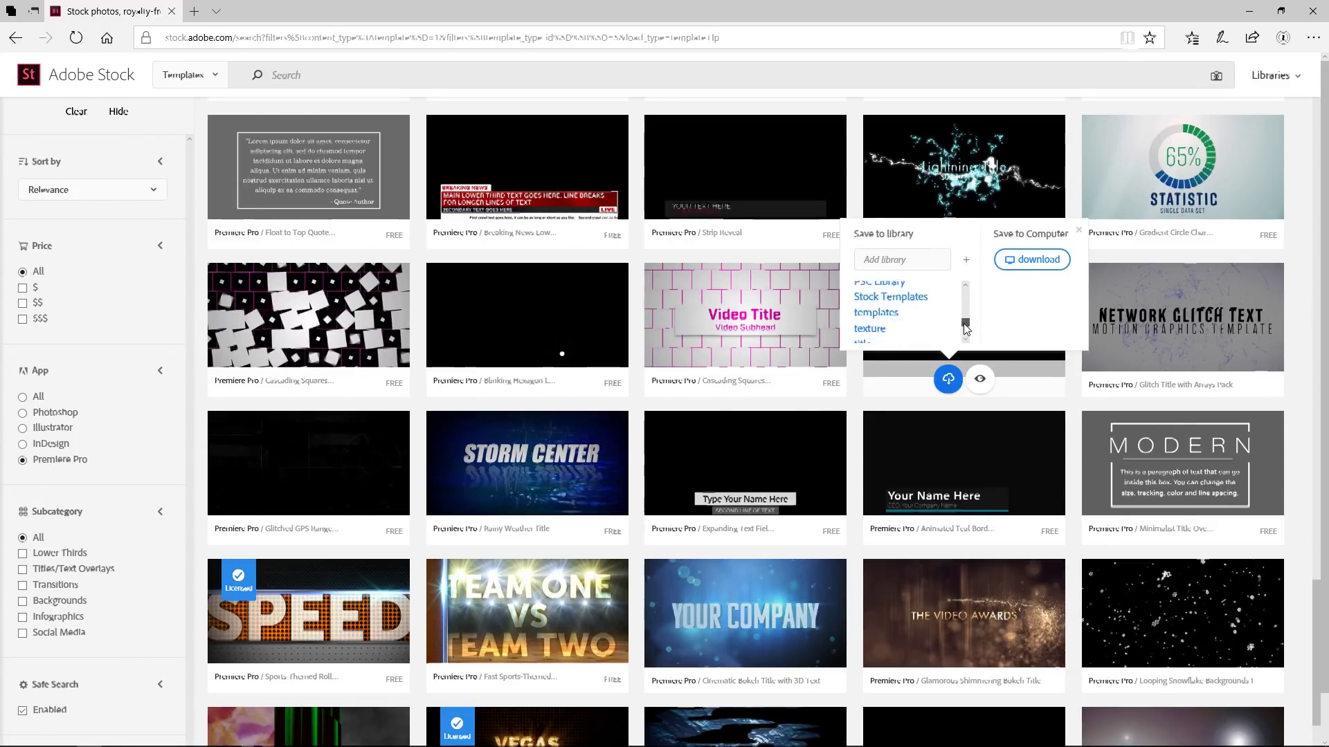
drag(965, 337, 964, 317)
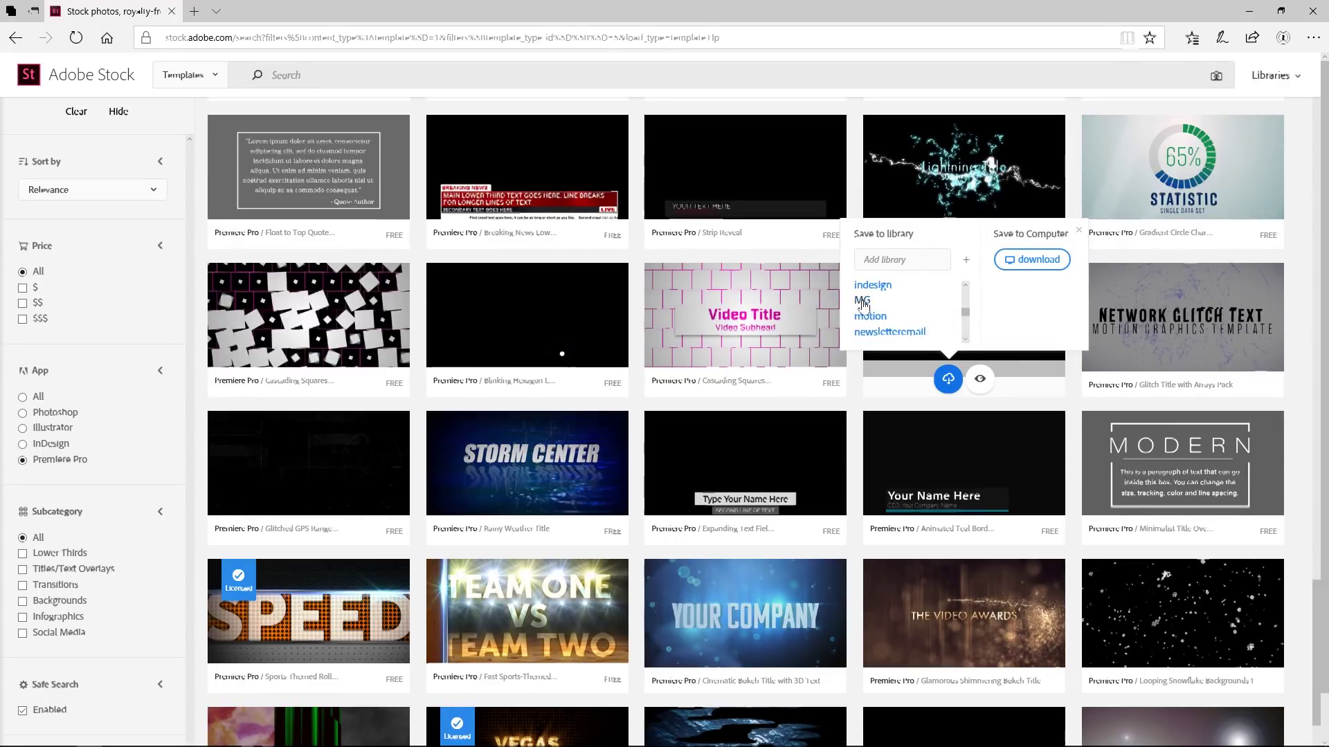
- License the Blasted title and save it to the MG library
click(863, 301)
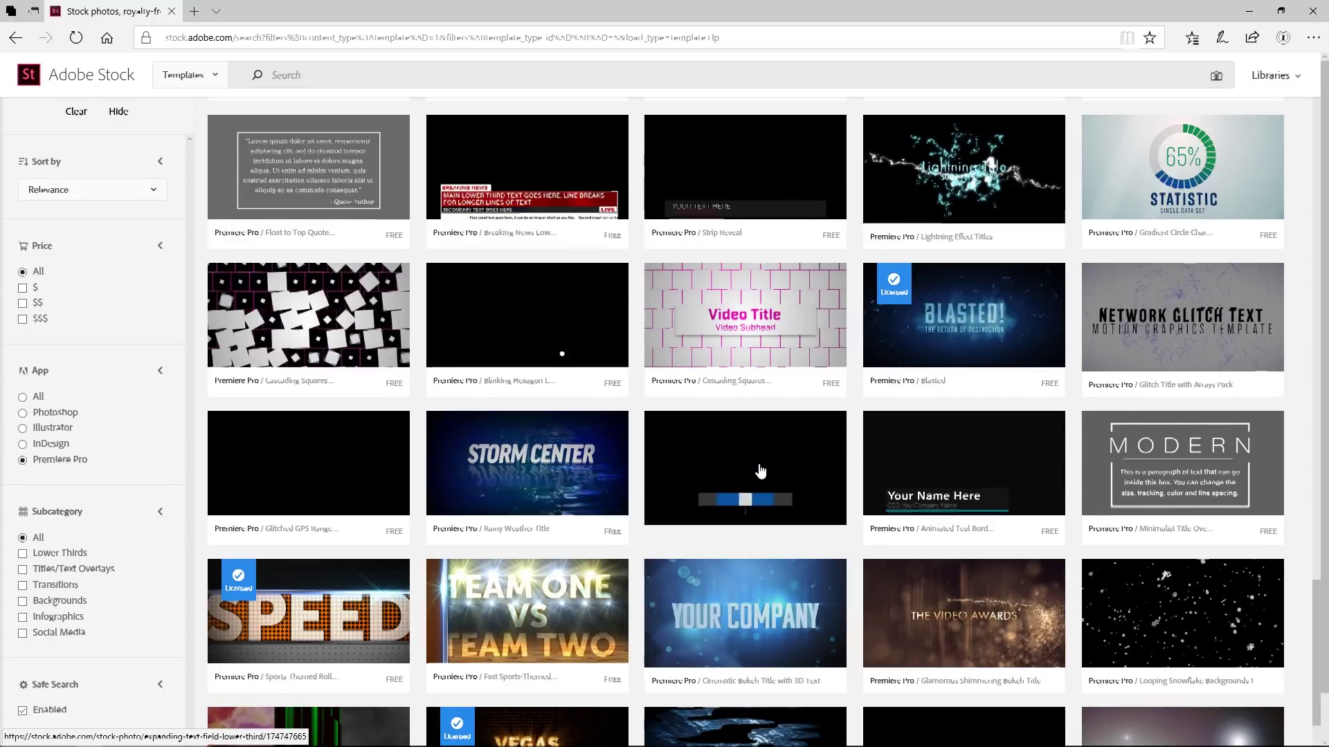
mouse_move(745, 467)
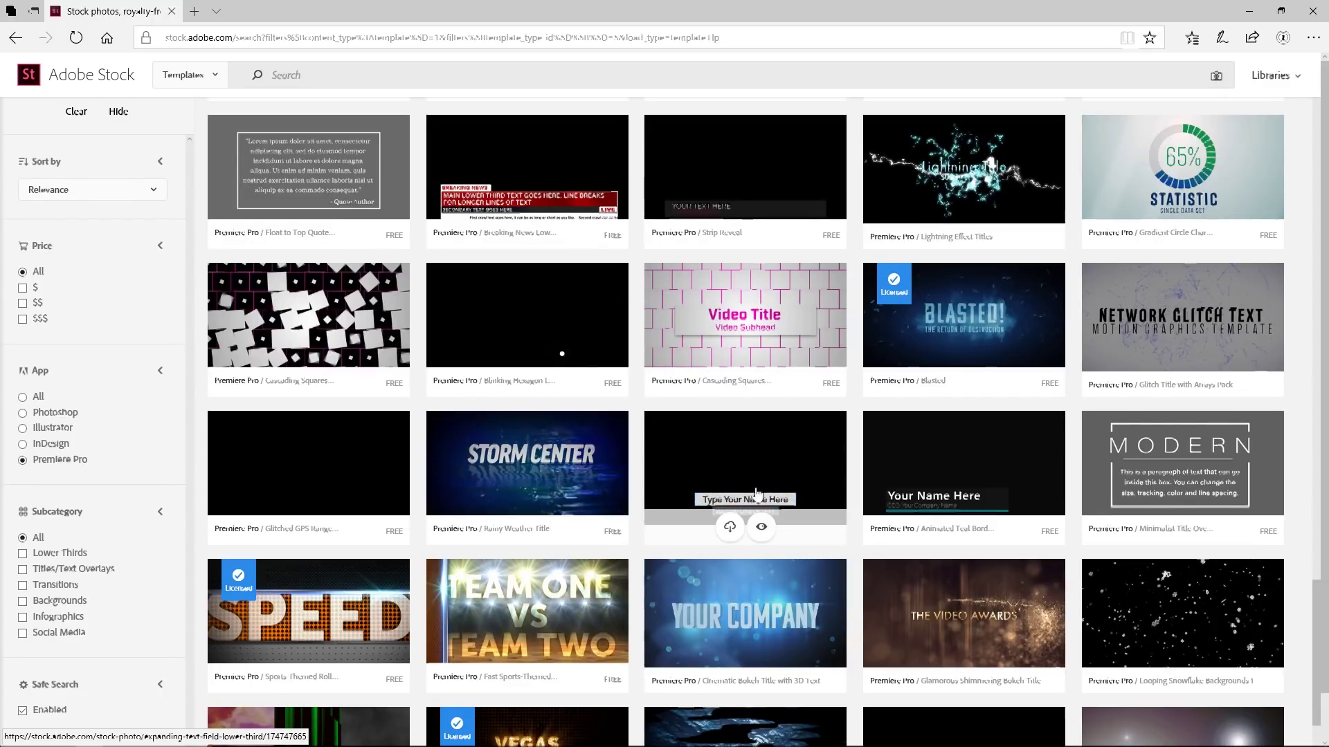
- License the Type Your Name Here lower-third template
click(731, 527)
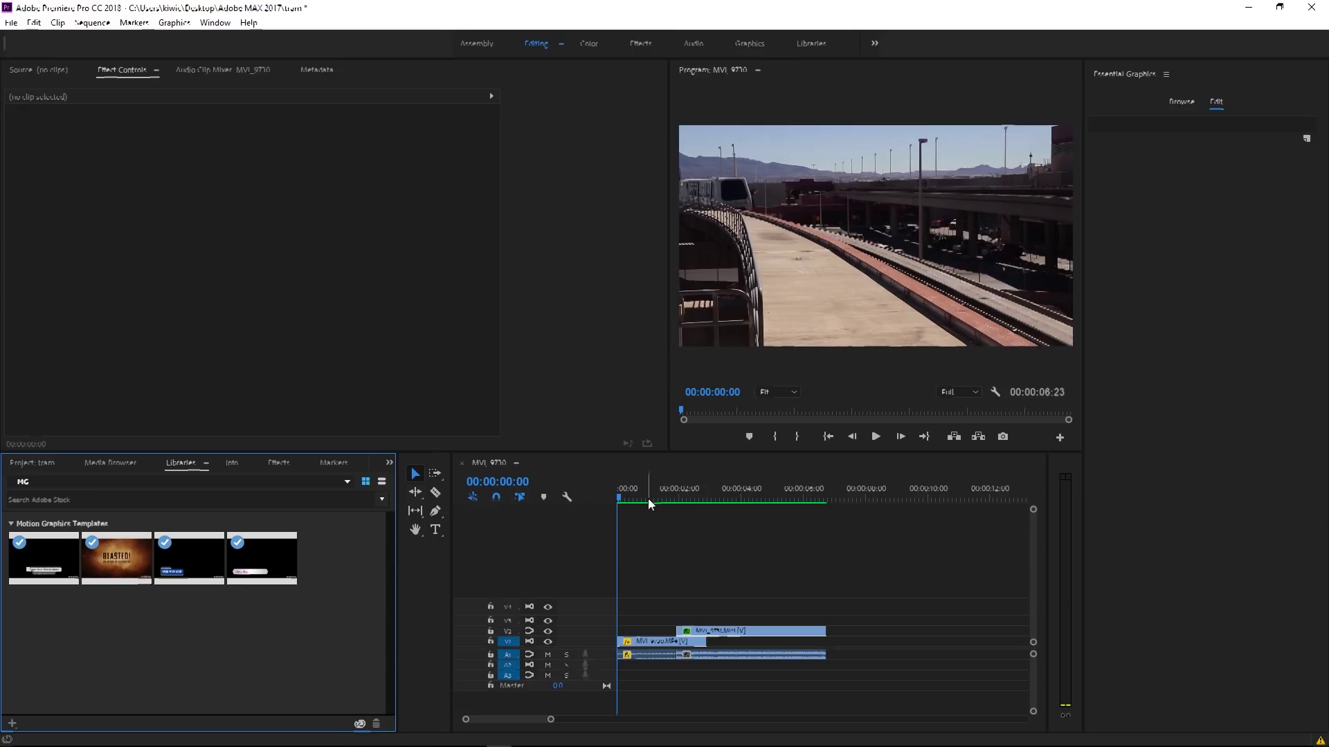
- Scrub, zoom in, and play the vlog sequence from the start
drag(628, 499, 691, 491)
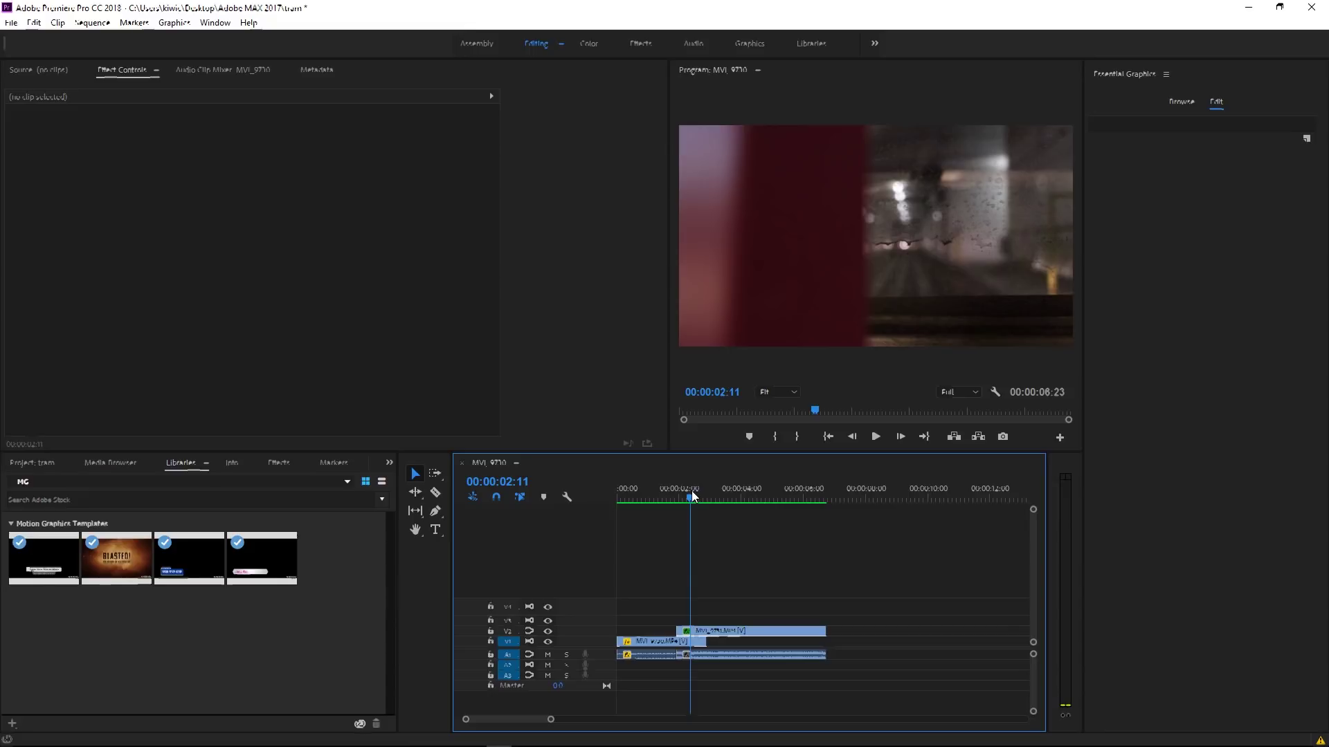
key(equal)
key(Home)
key(space)
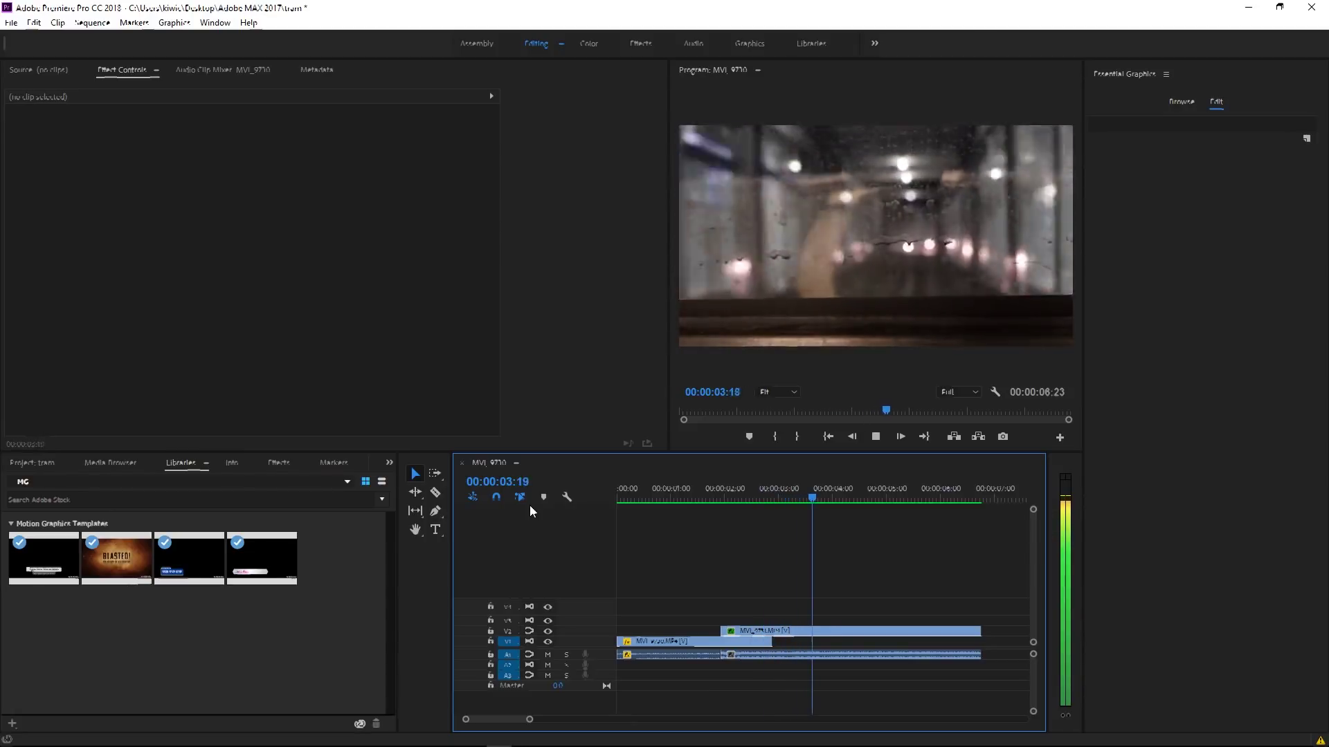
key(space)
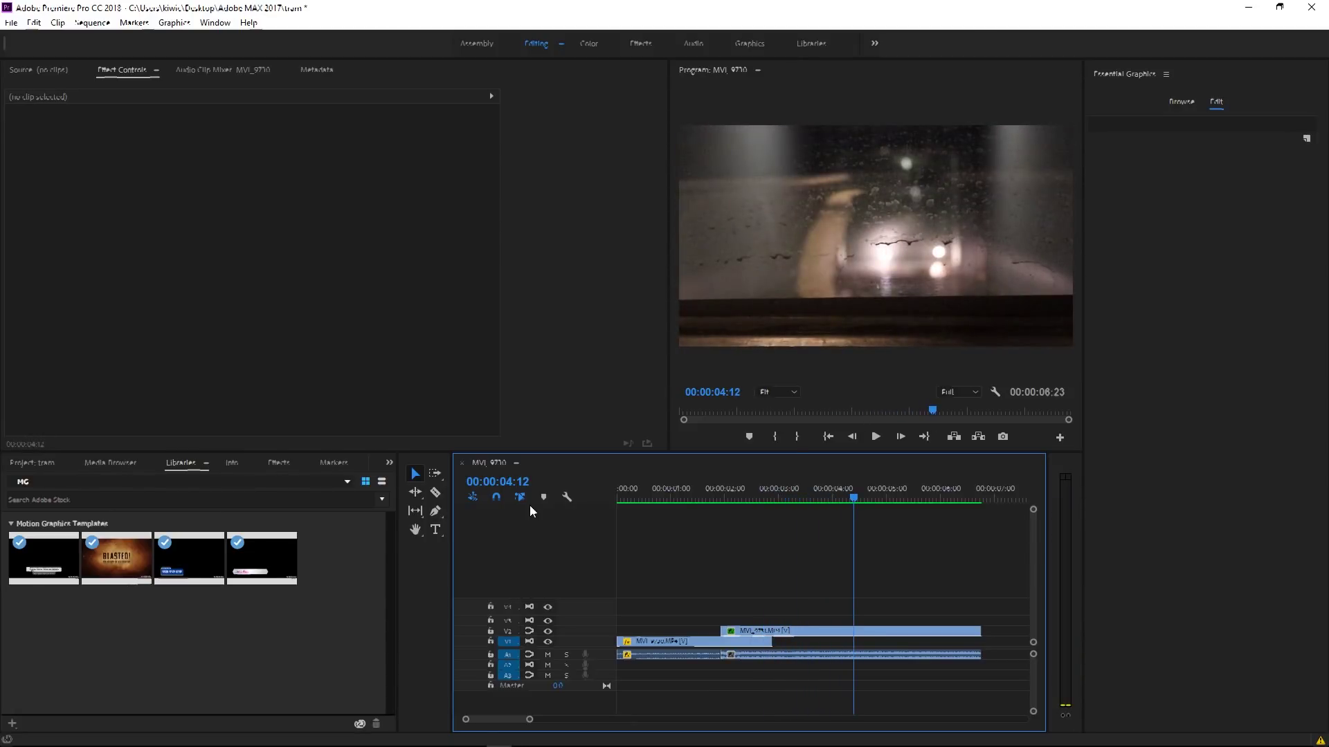
click(618, 494)
key(space)
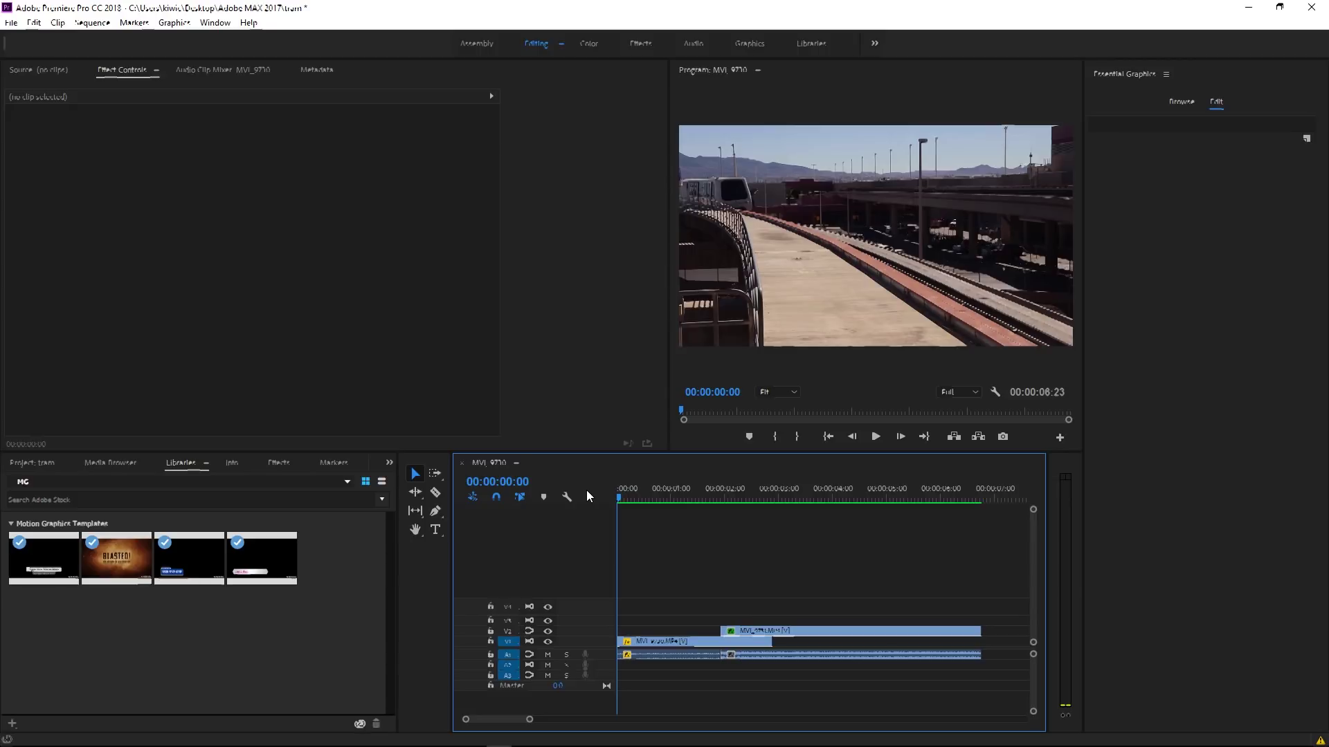
- Show the Libraries panel's templates with their names and drop open the library list
click(202, 462)
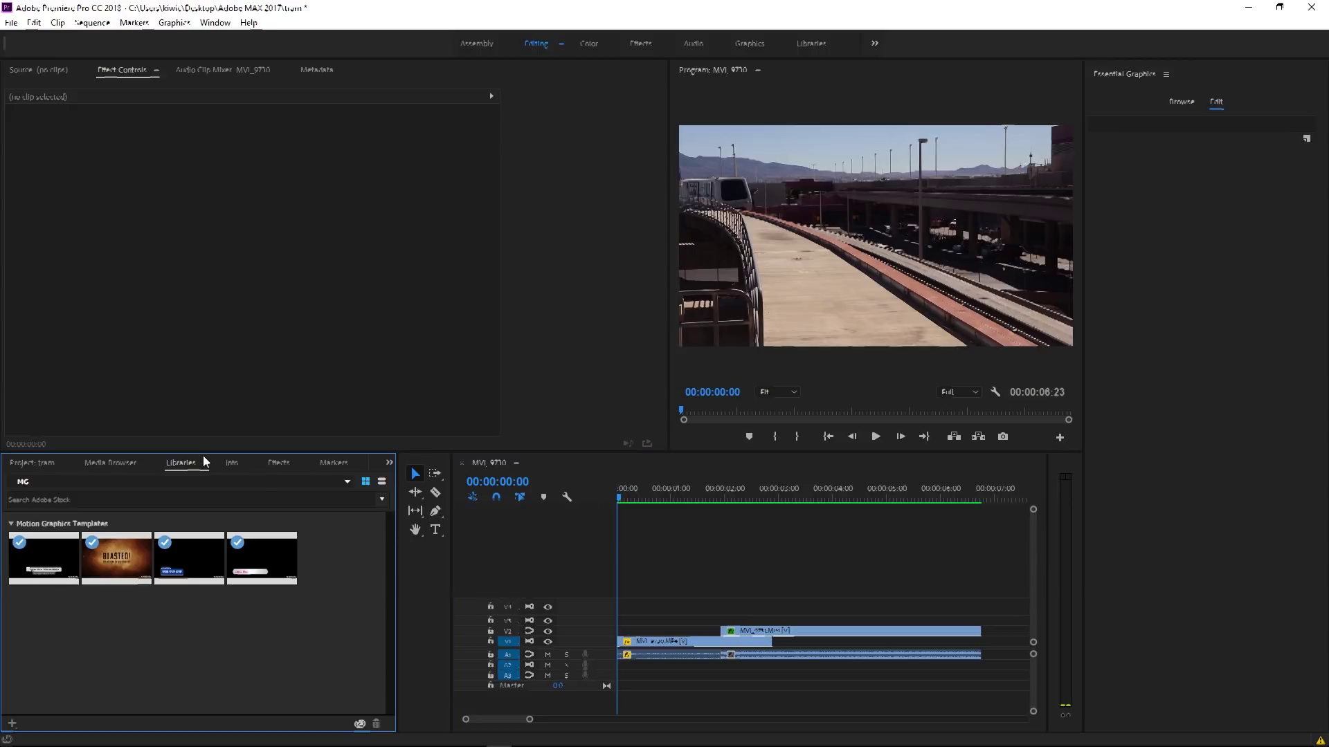
click(389, 463)
click(414, 510)
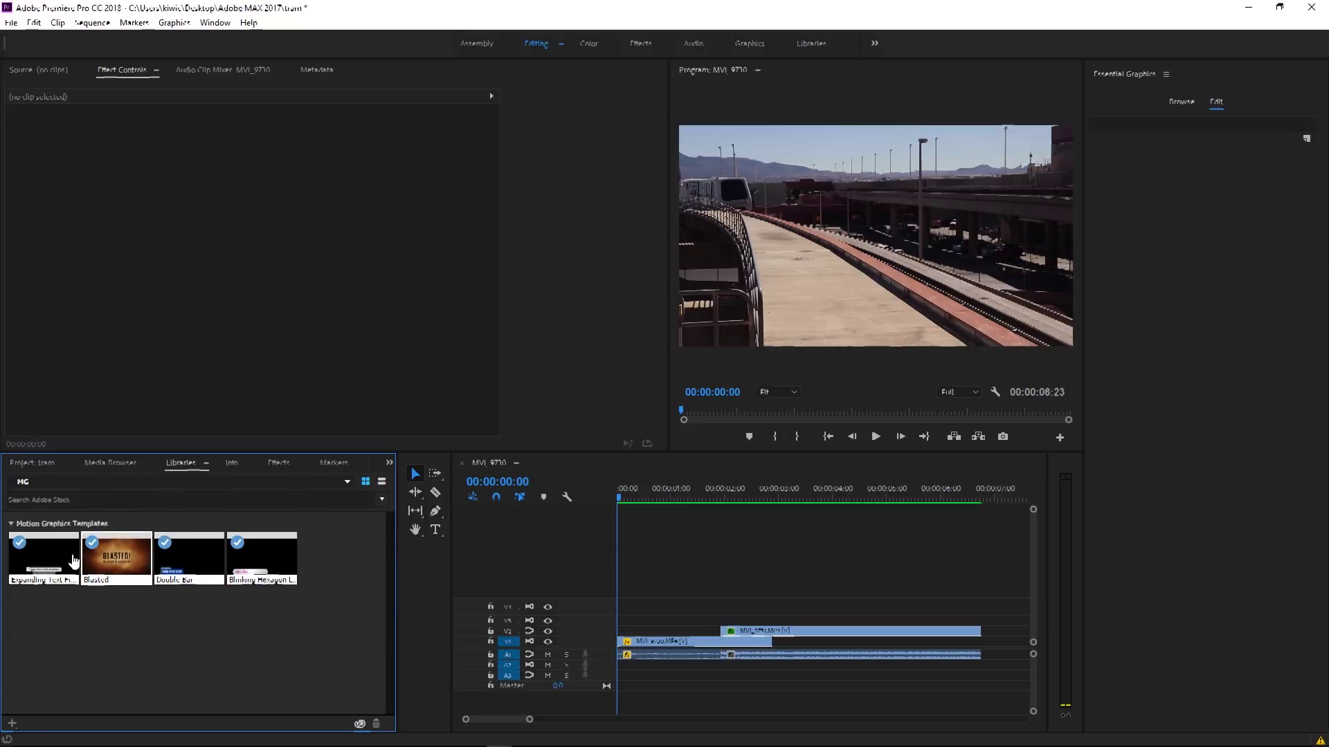
click(156, 482)
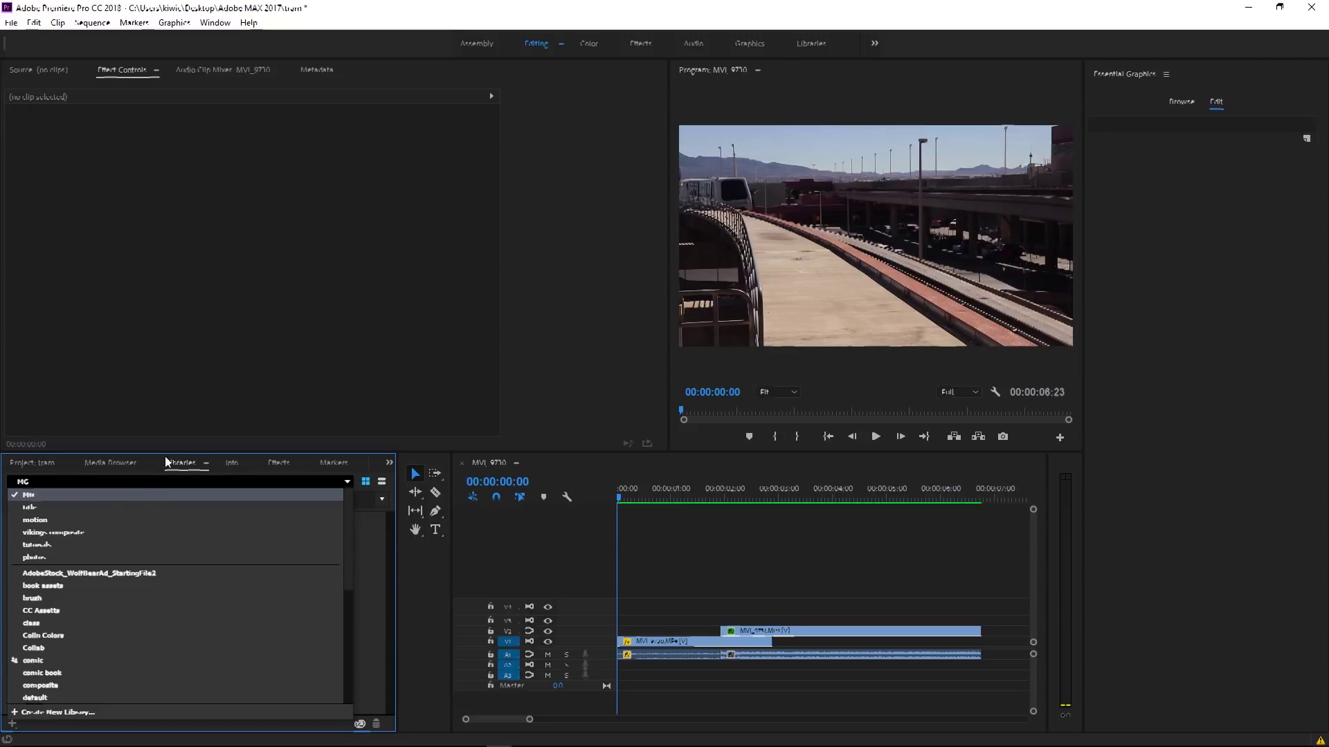
- Drag Blasted from the MG library onto a new top track at the sequence start
click(65, 497)
click(119, 561)
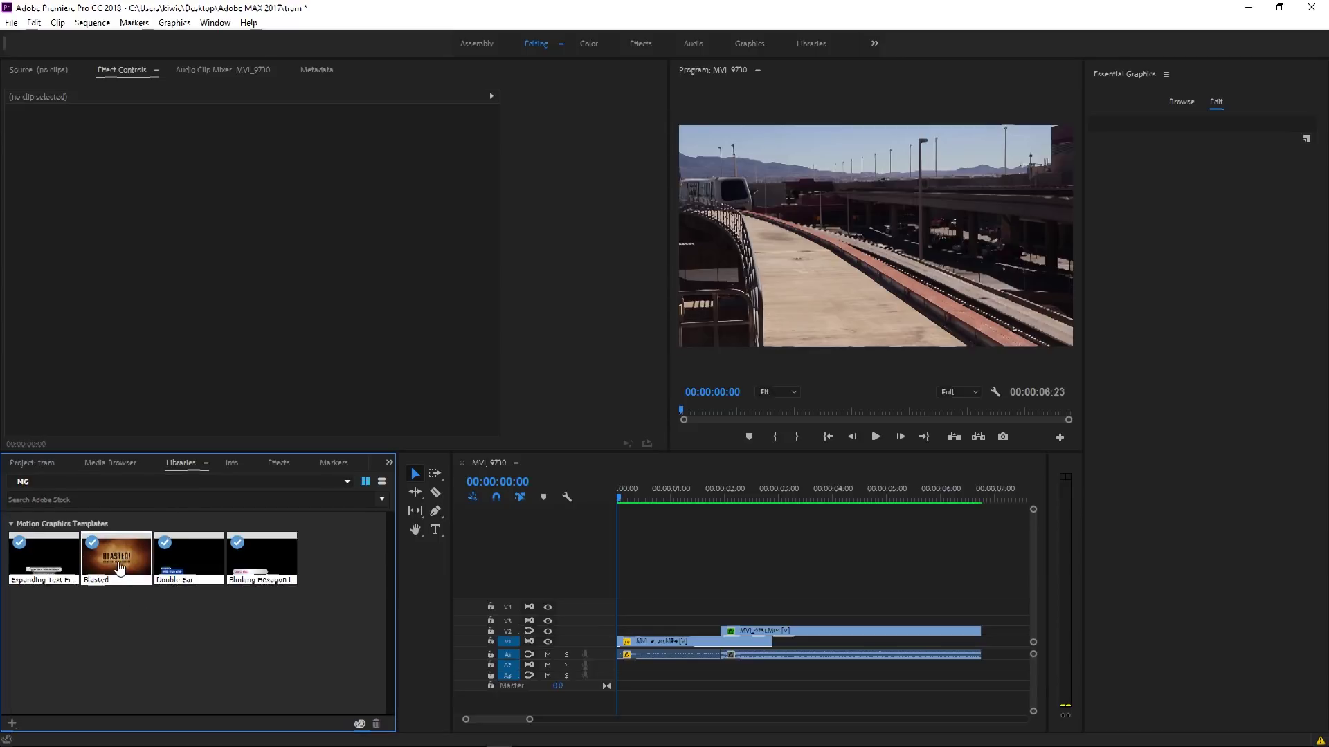
drag(119, 561, 453, 585)
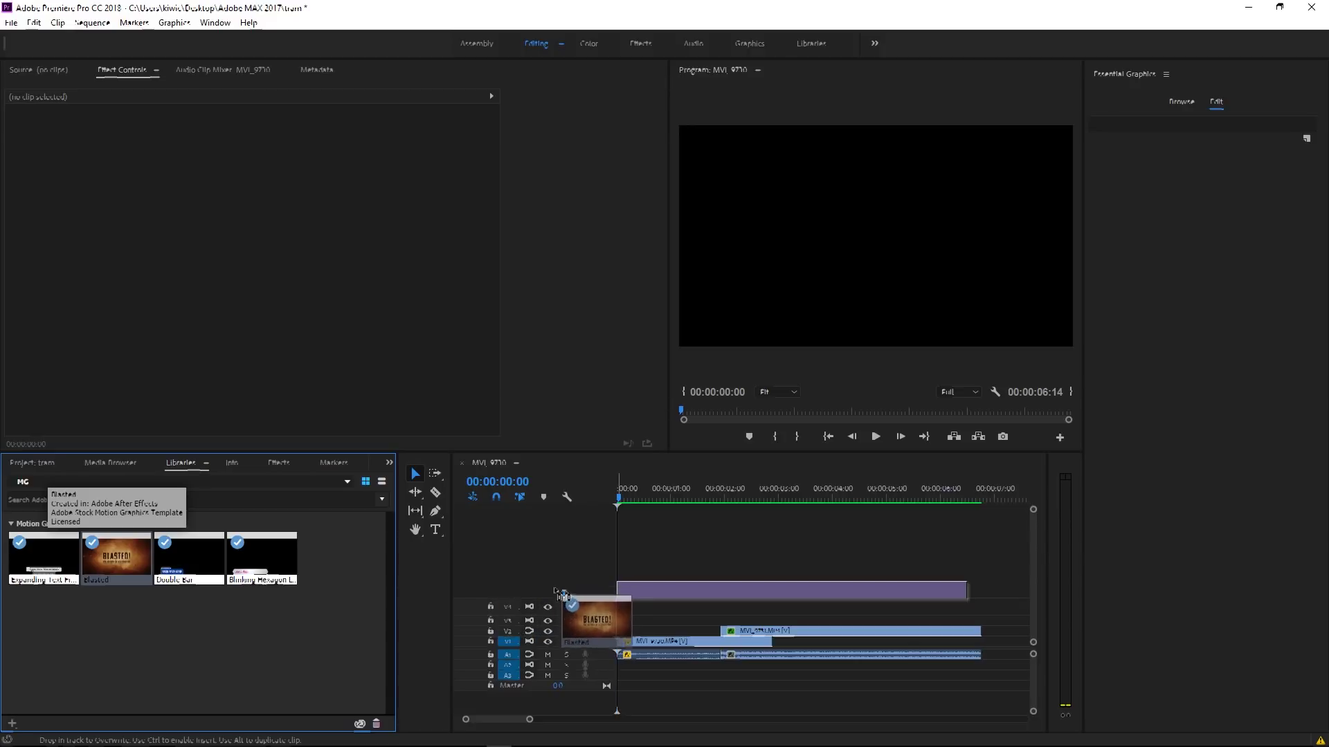
drag(454, 585, 570, 600)
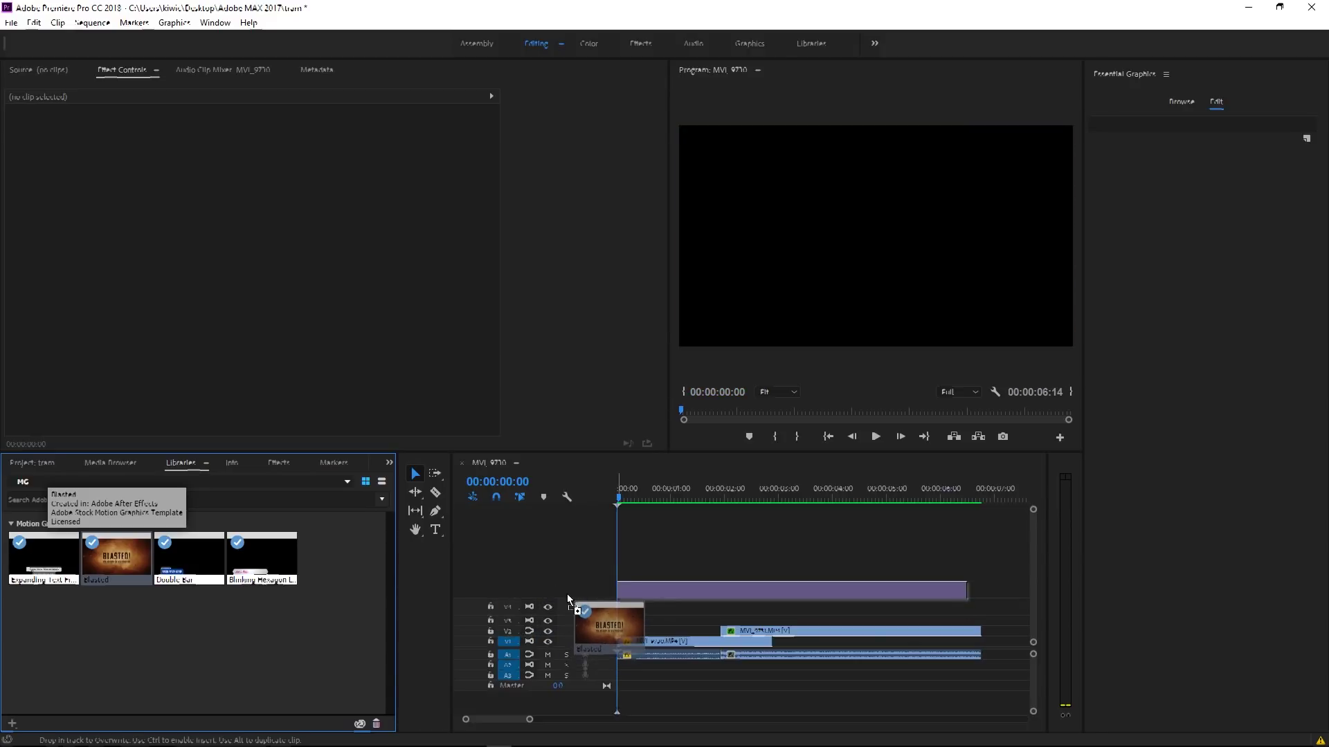
drag(567, 594, 568, 594)
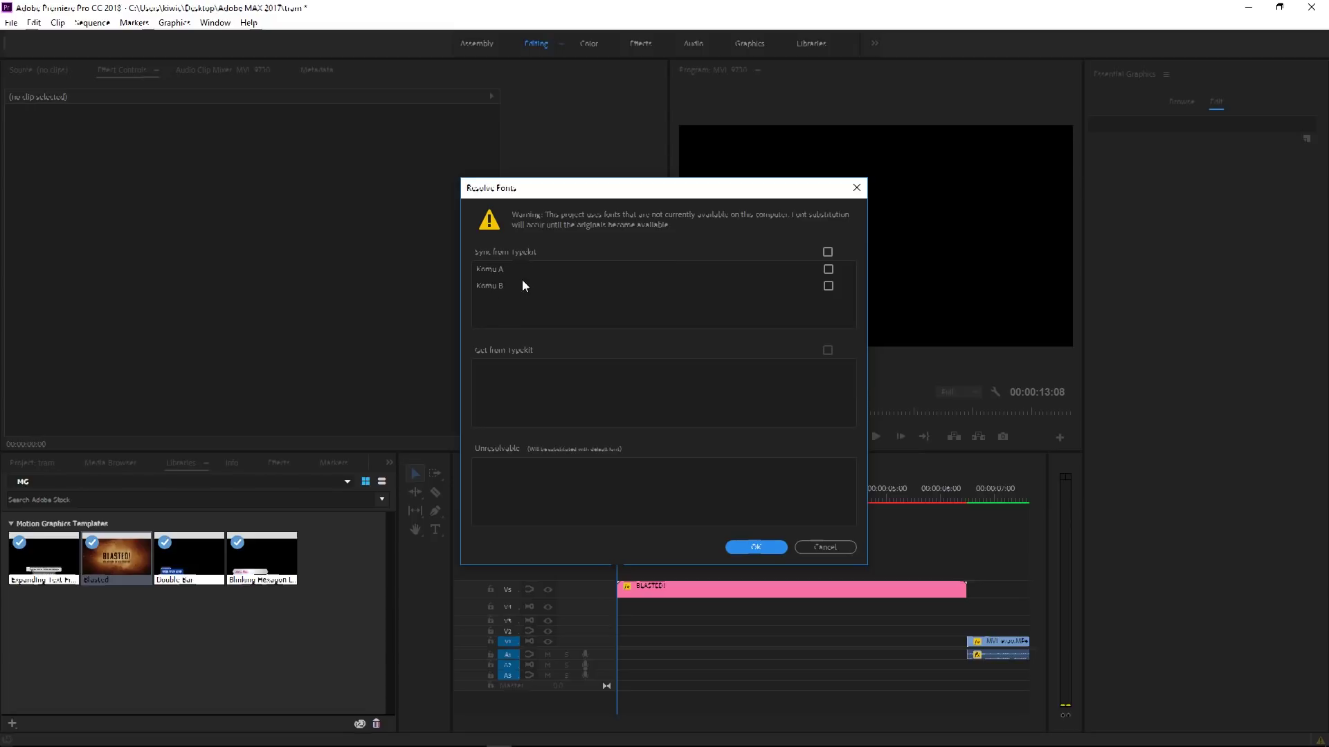
- Sync Krona A and Krona B from Typekit, then view the title at 00:00:01:24
click(827, 269)
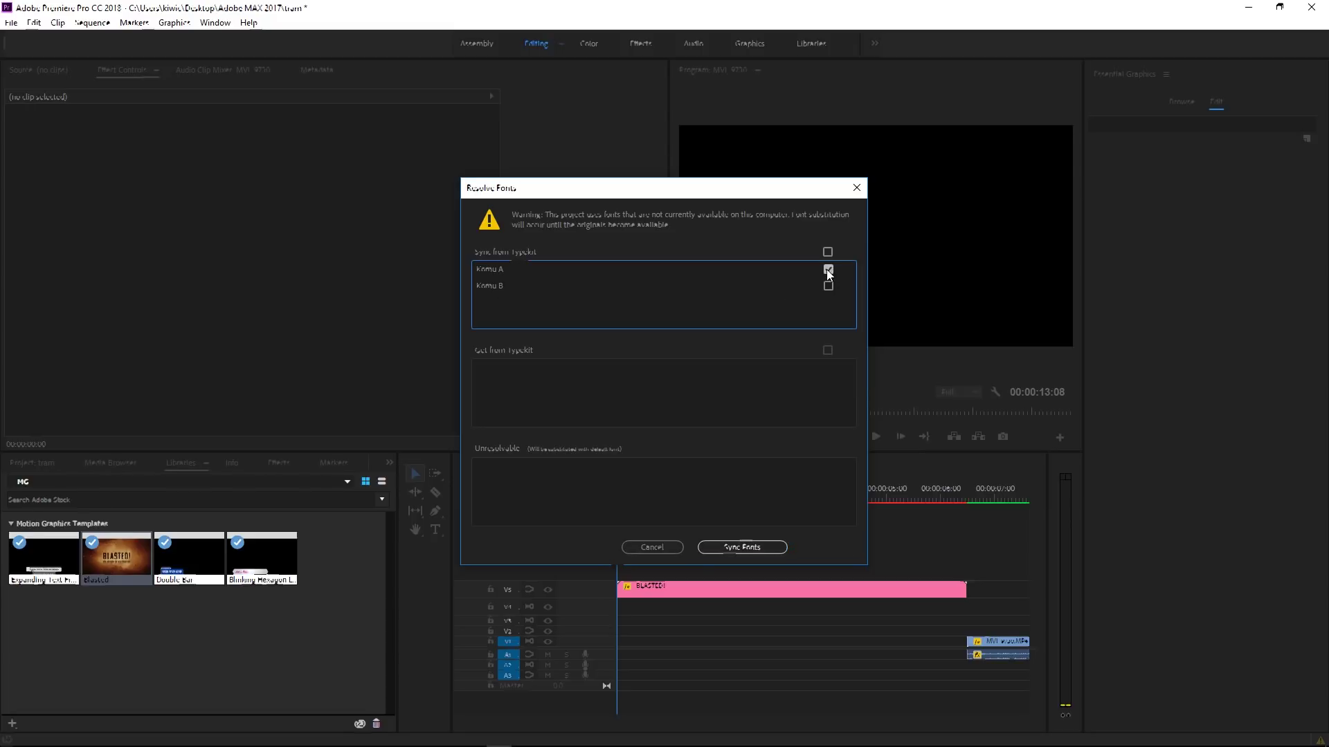
click(828, 285)
click(744, 548)
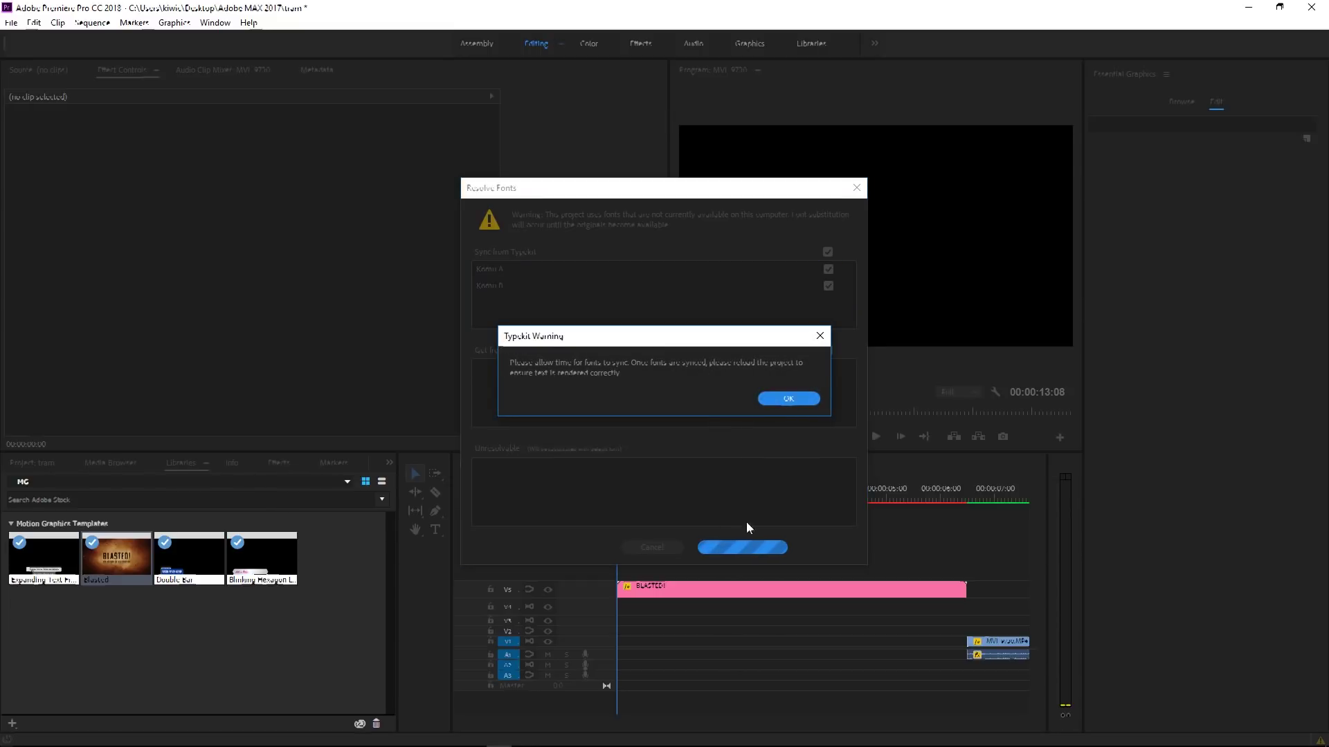
click(788, 398)
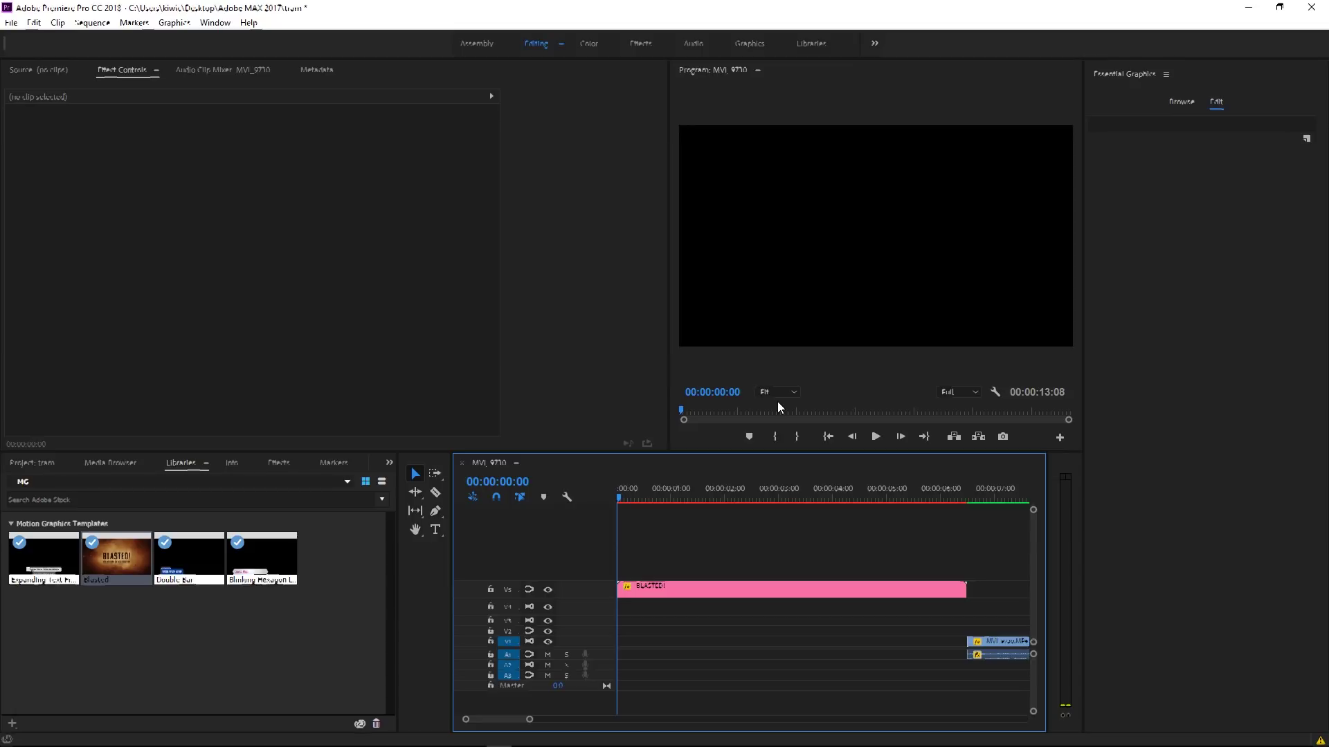
click(715, 500)
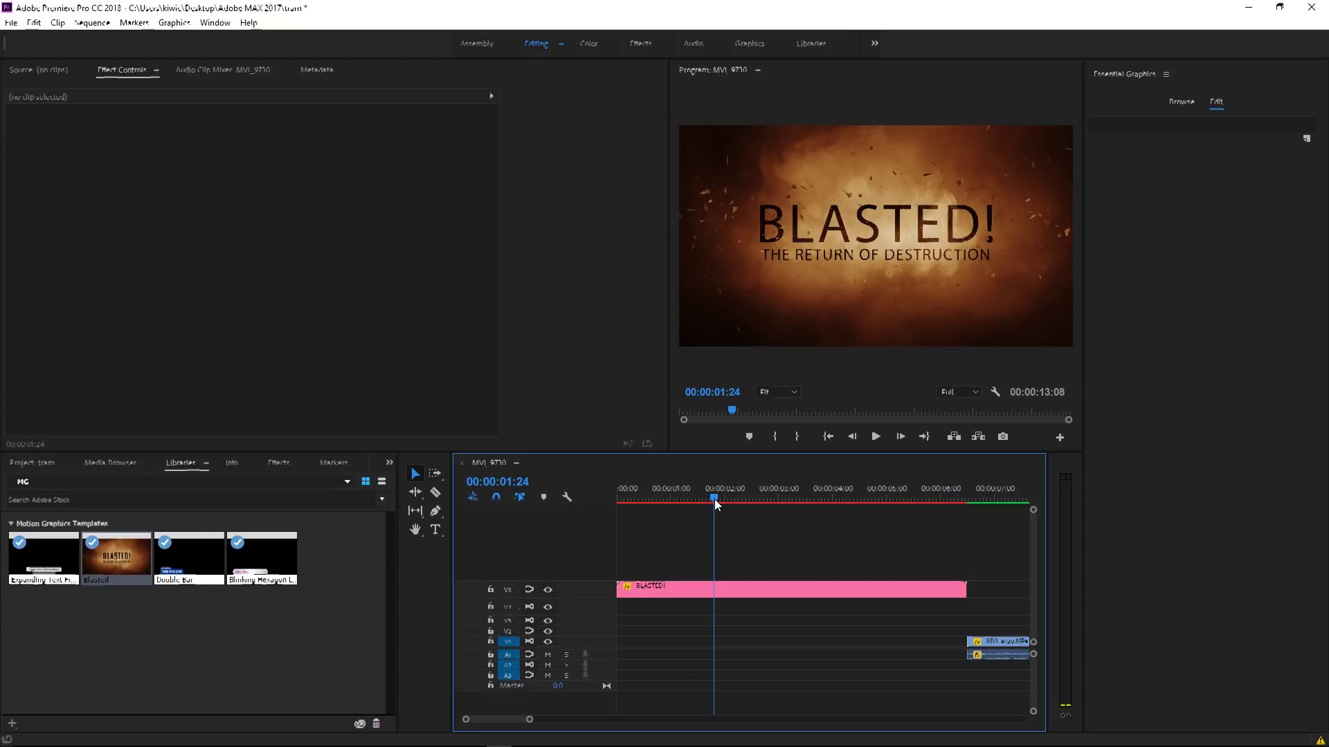
- In Essential Graphics, retitle to 'MY TRIP' / 'ADOBE MAX IN VEGAS' with Main Title size 111
click(731, 591)
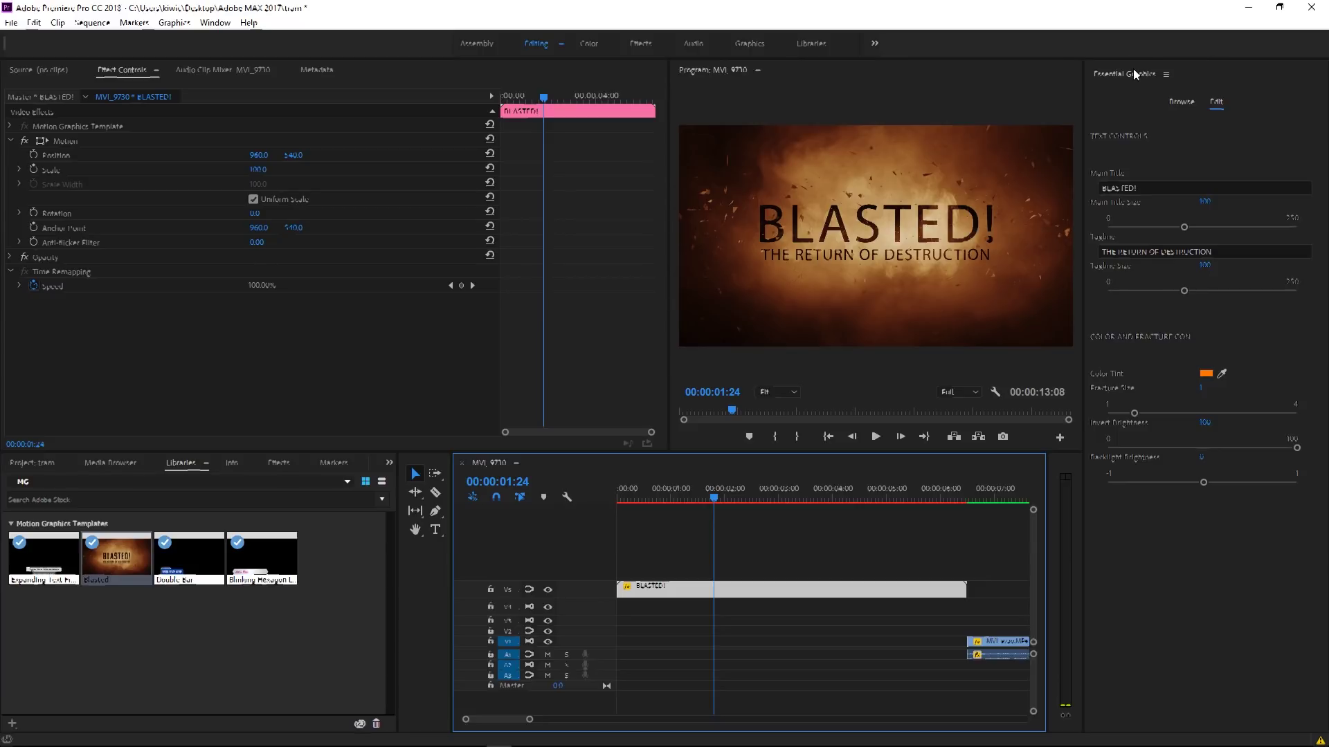
click(214, 22)
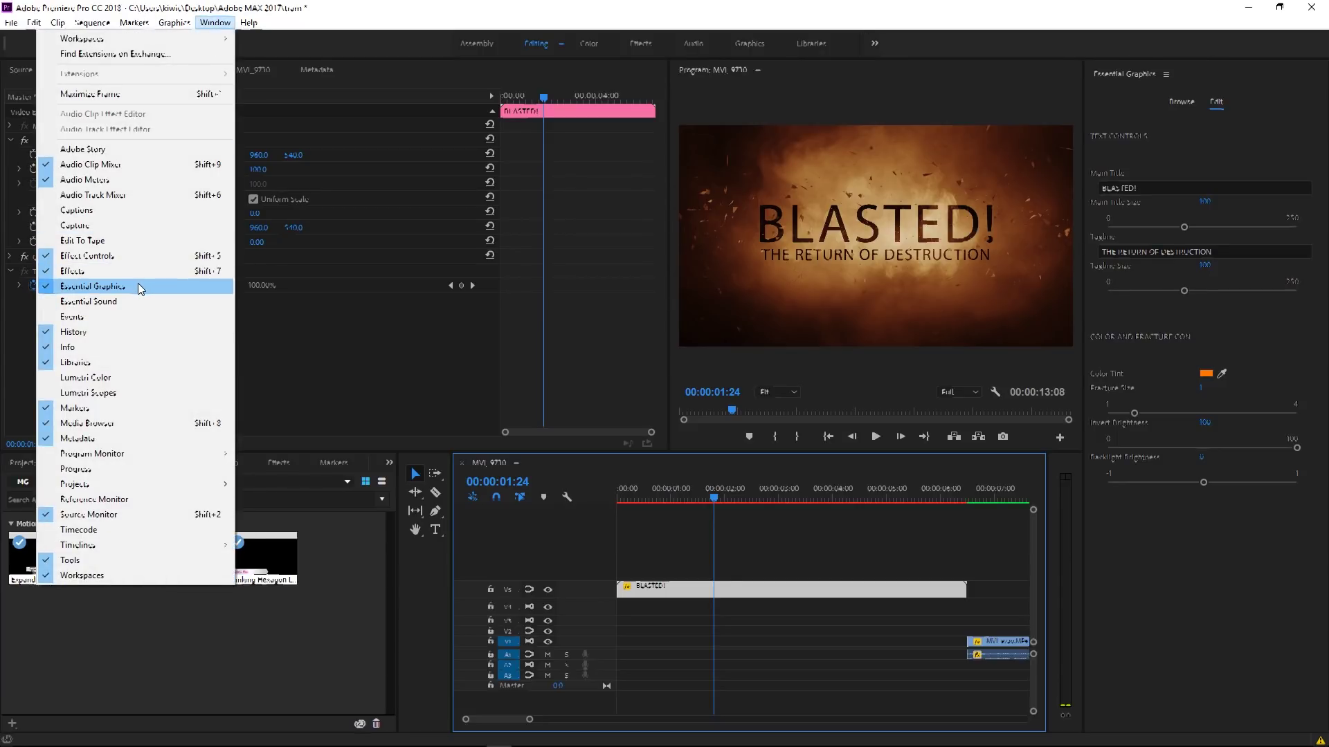
click(1229, 133)
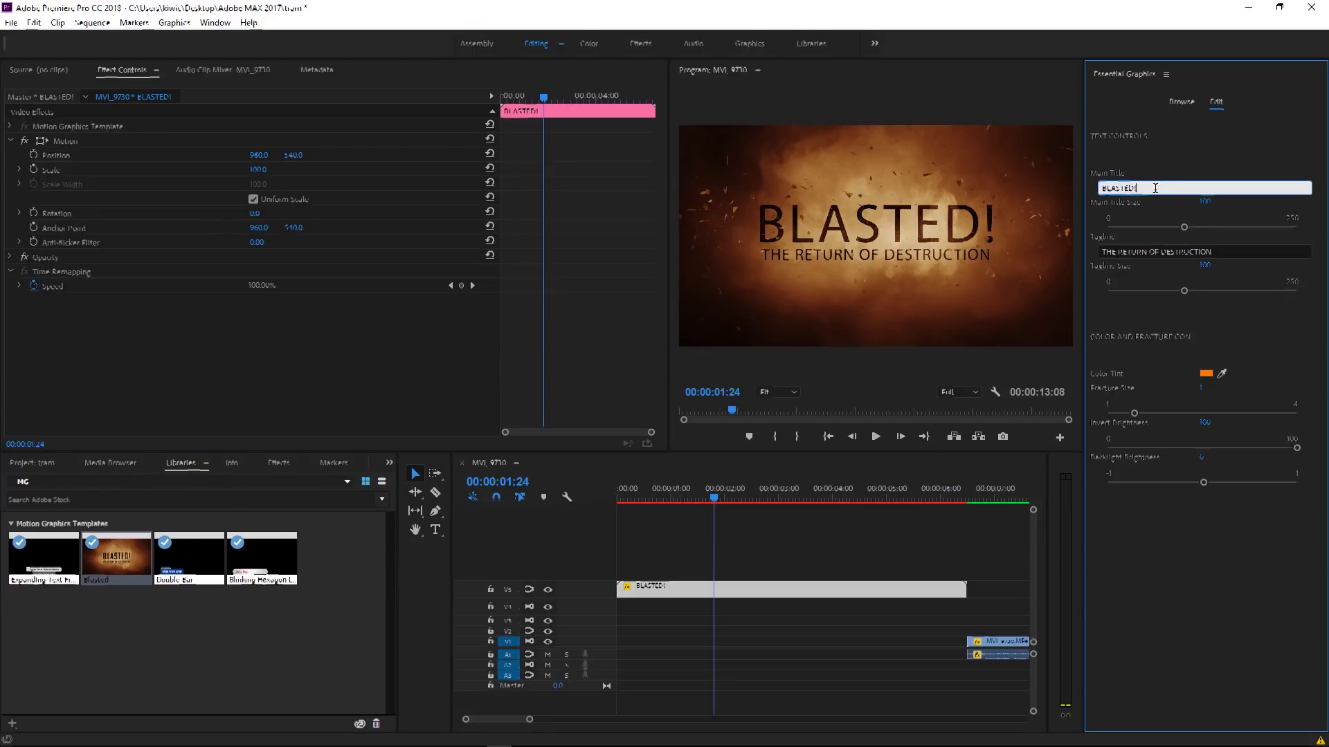
drag(1167, 188, 1097, 191)
text(MY T)
text(itl)
drag(1204, 251, 1082, 251)
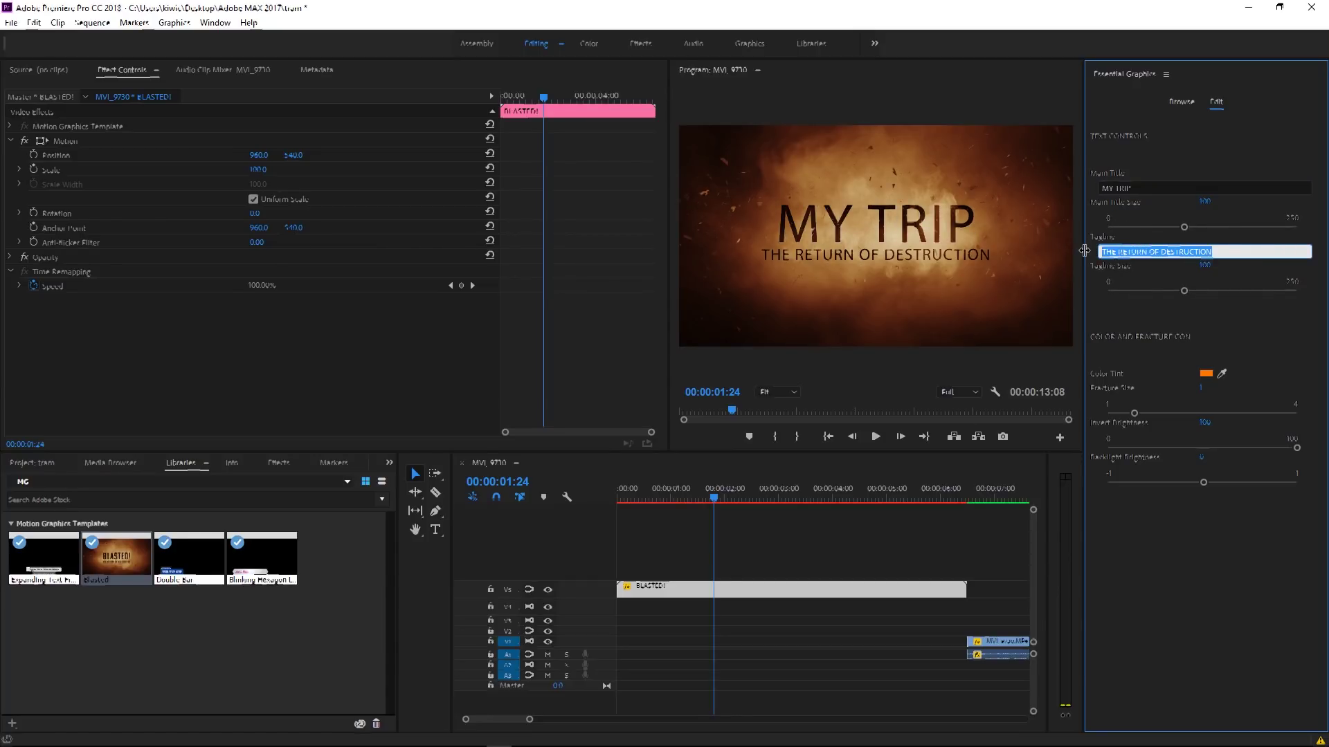
text(ADOBE MA)
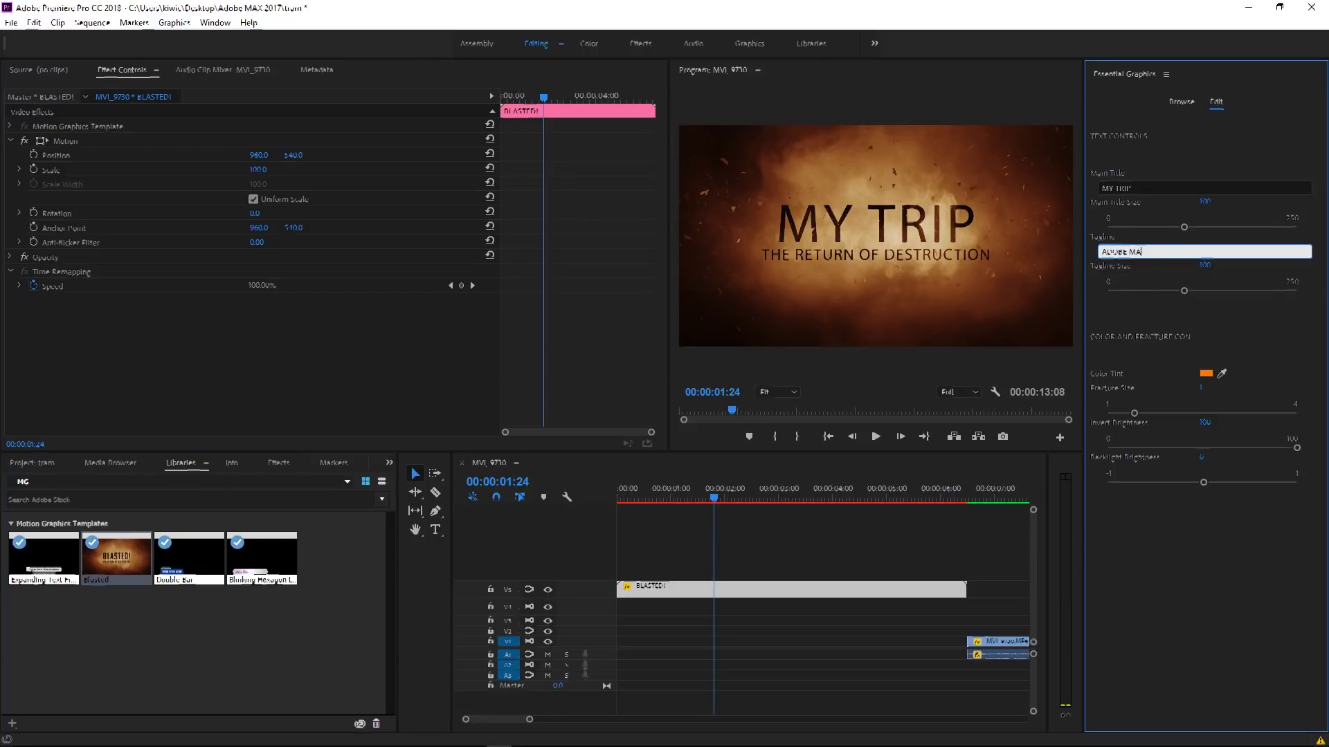
text(X IN VEG)
text(AS)
click(1137, 312)
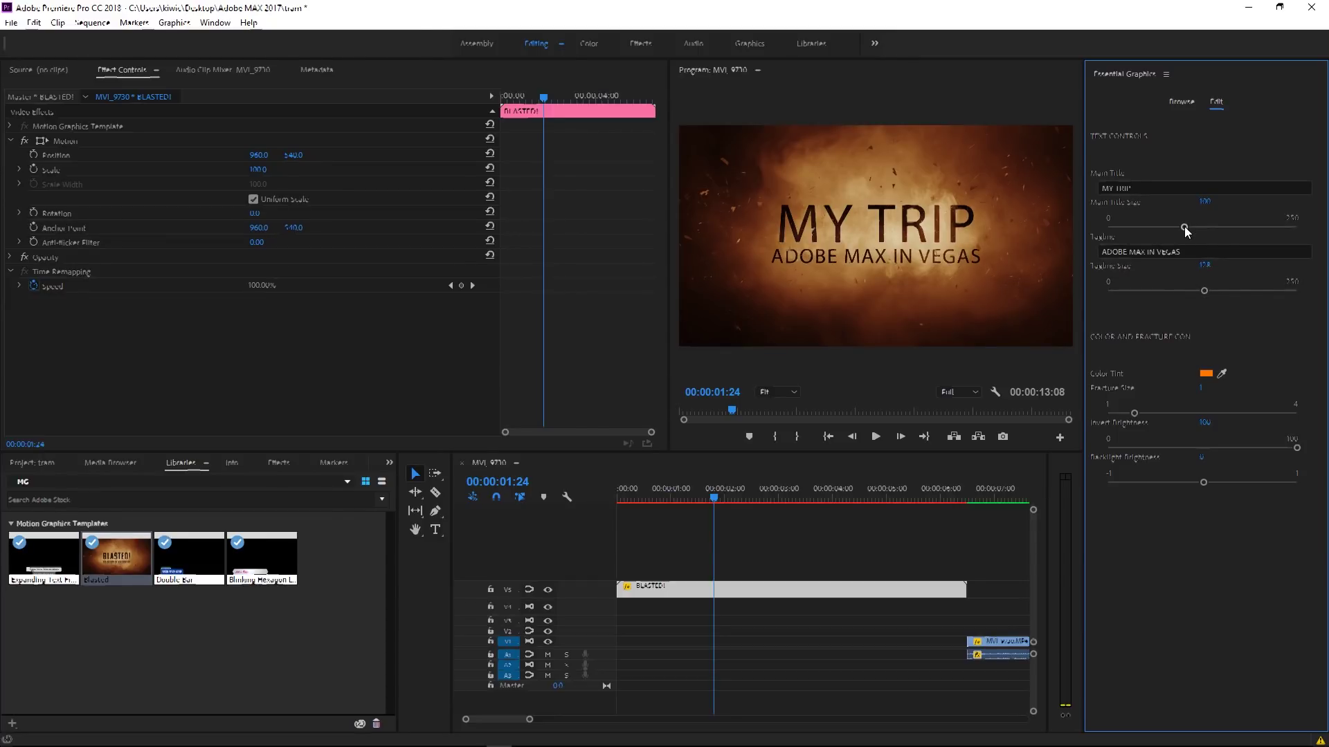
drag(1190, 226, 1191, 227)
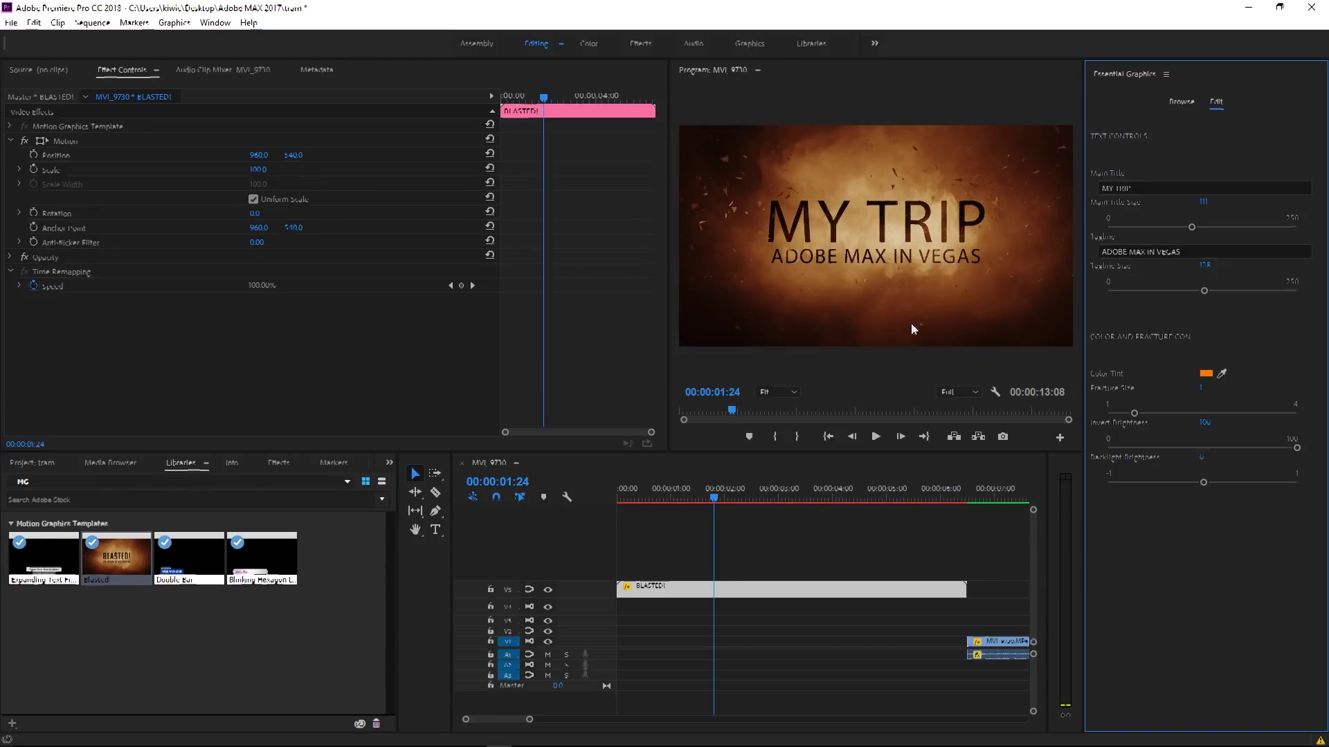
- Set the Color Tint to dark blue and rewind to the sequence start
click(1207, 374)
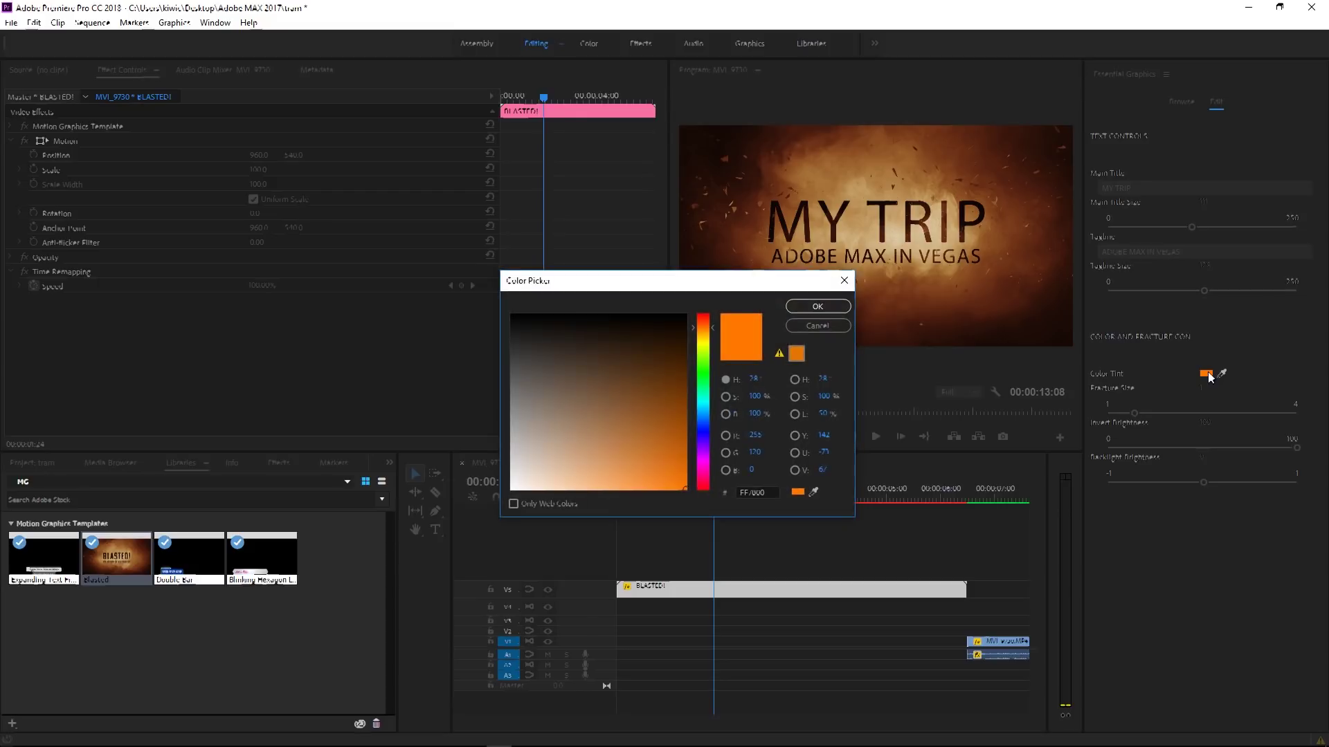
click(702, 425)
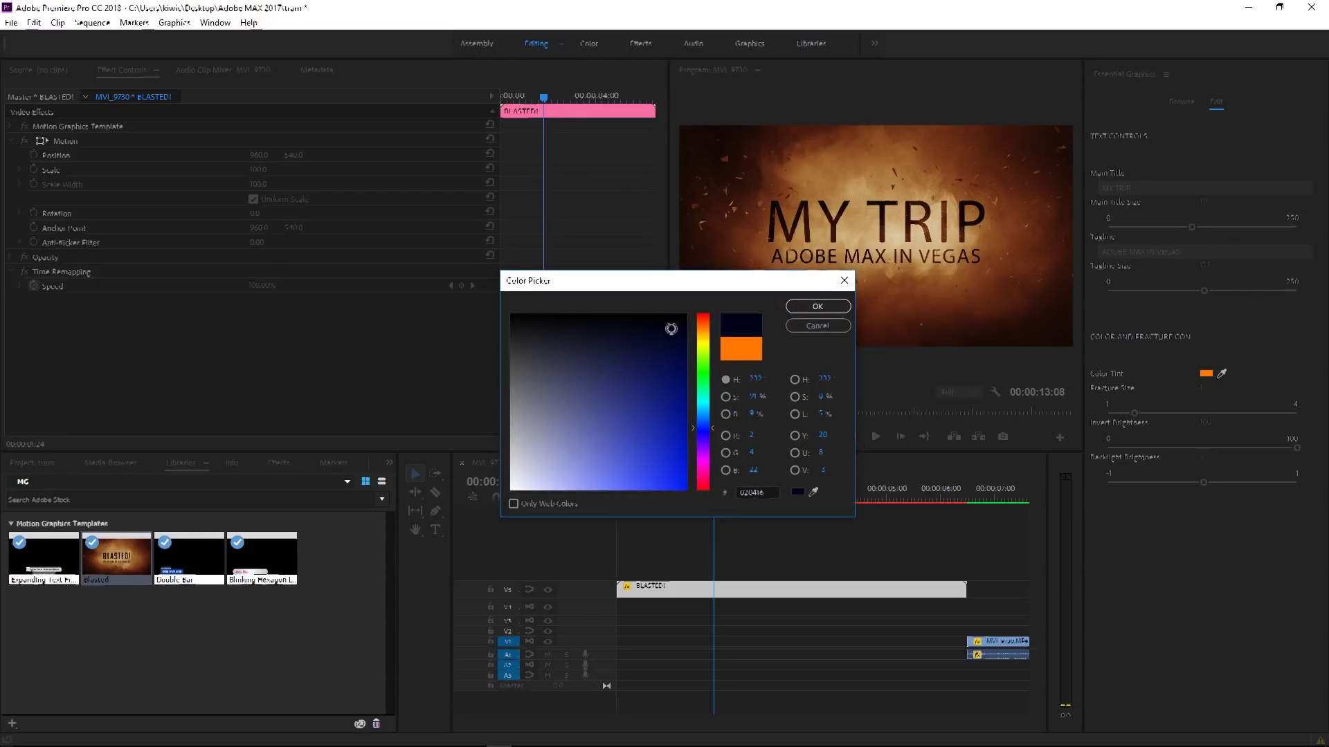
mouse_move(671, 329)
mouse_down()
mouse_move(628, 387)
mouse_move(661, 392)
mouse_up()
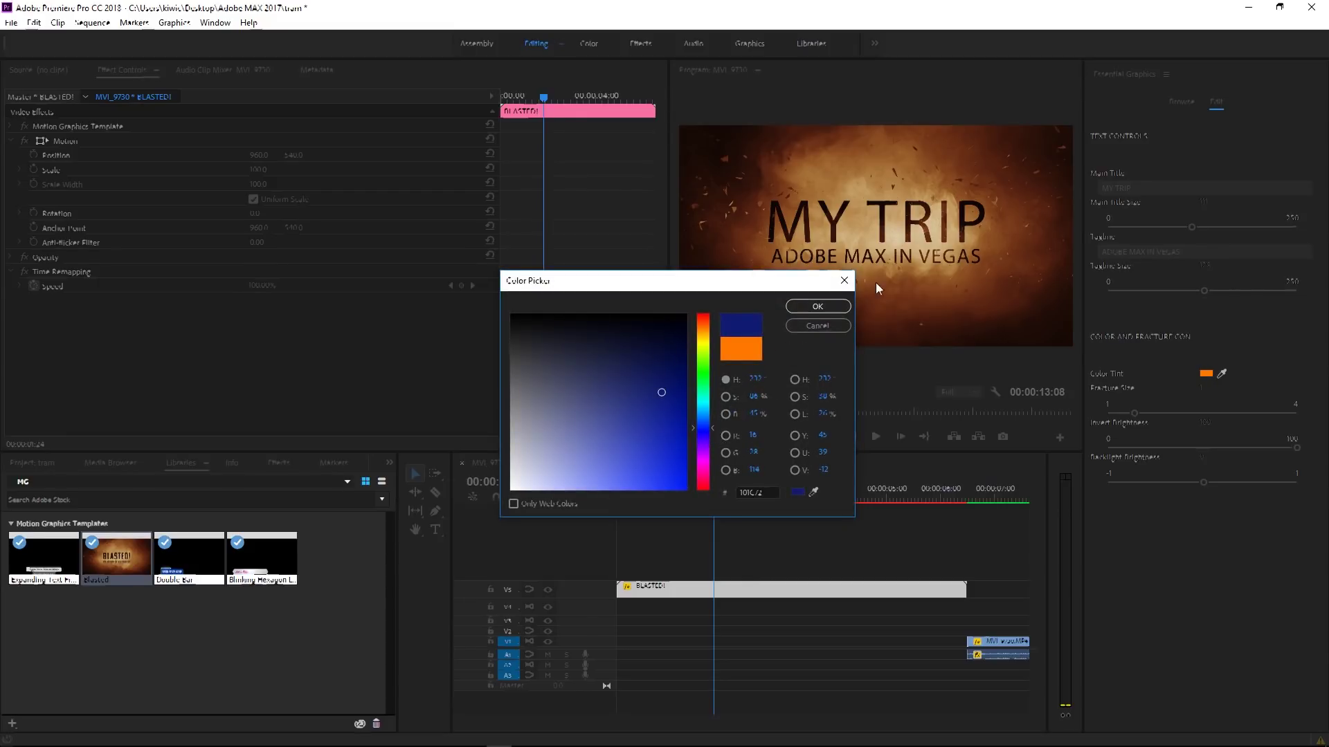
click(820, 305)
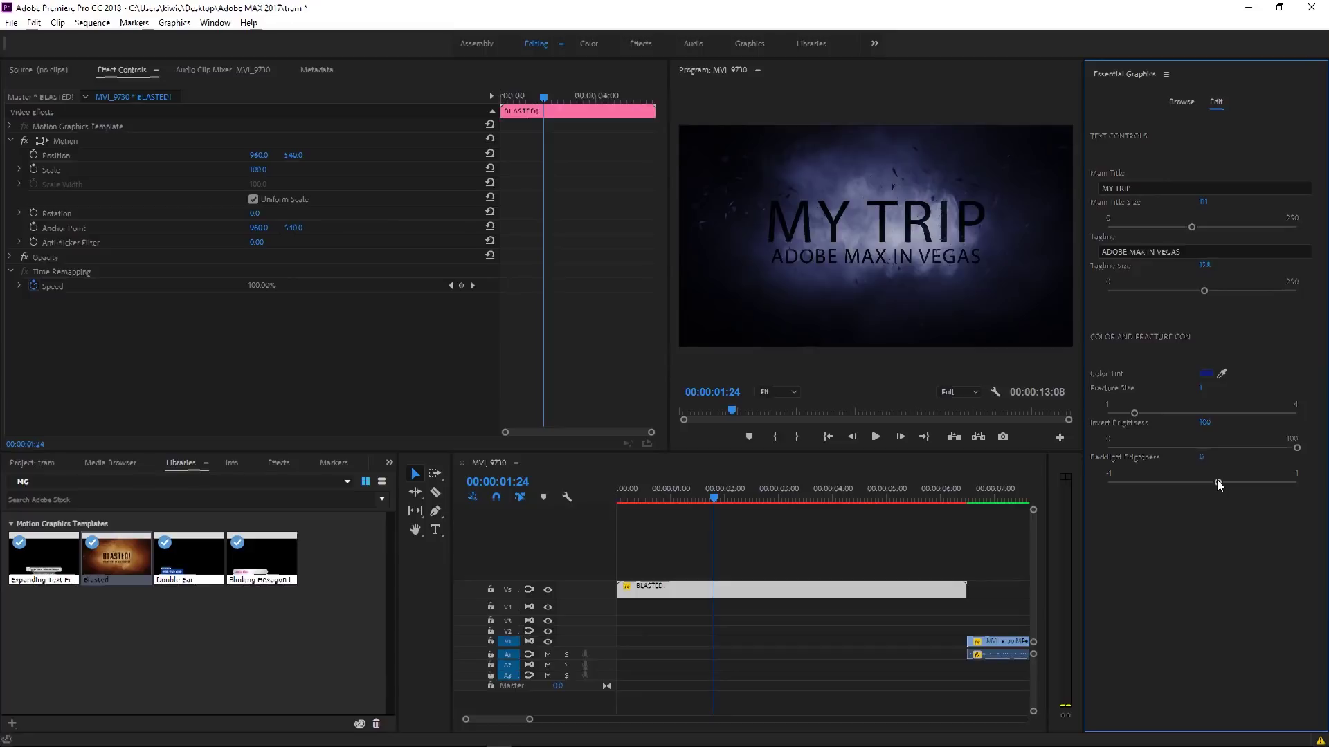
drag(714, 495, 611, 499)
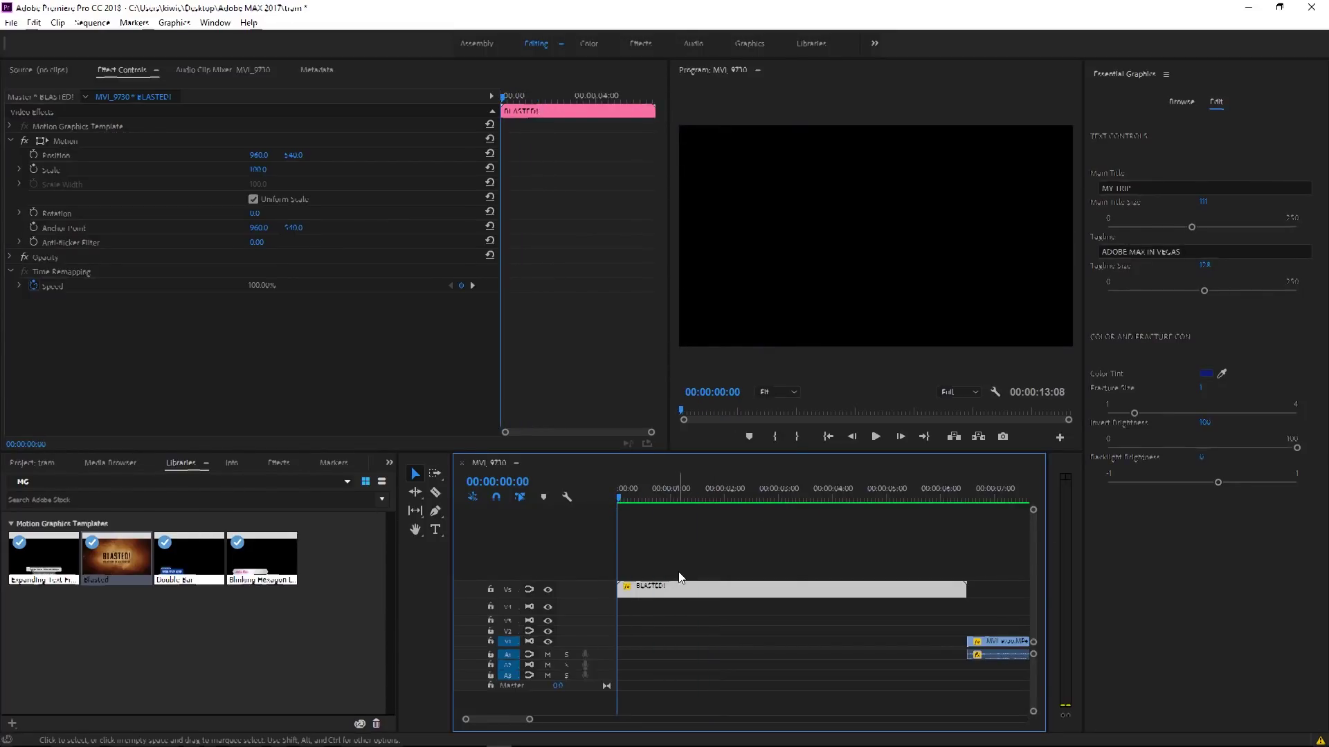
- Play the sequence to review the blue title, then park at 00:00:06:21
key(space)
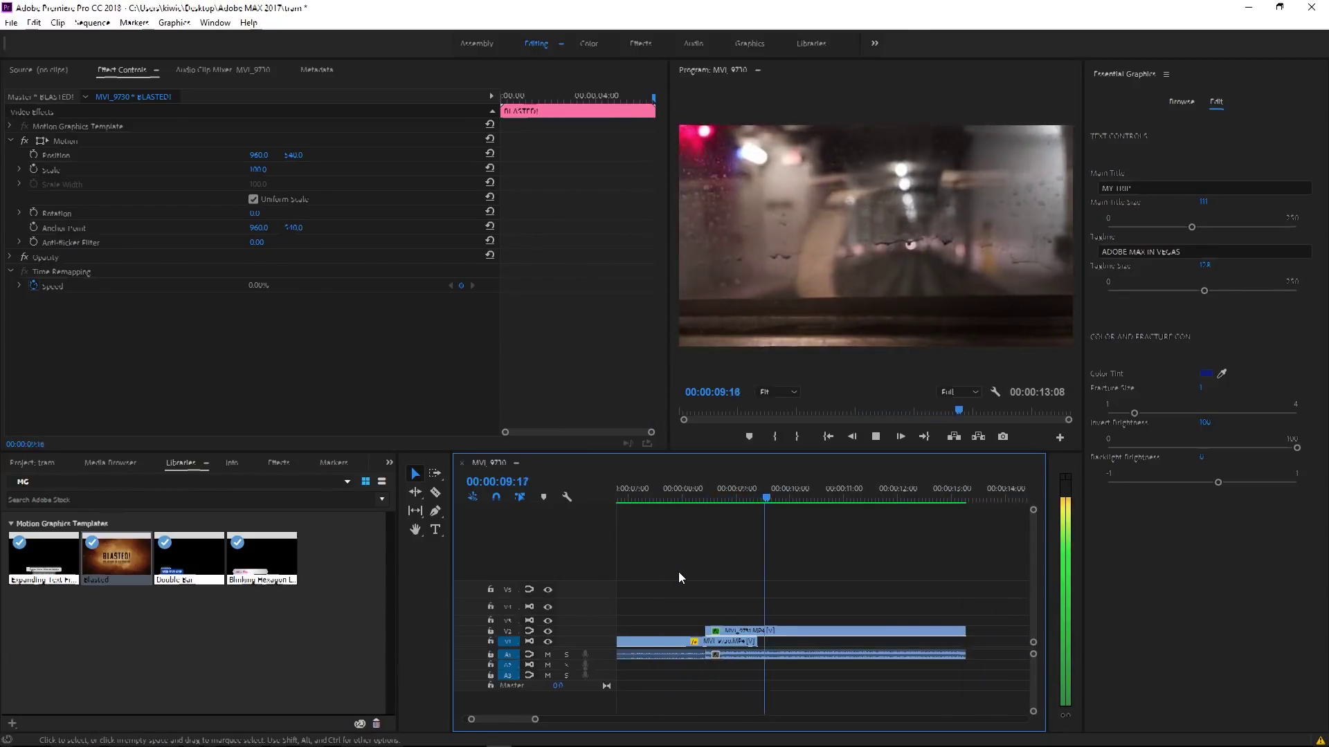
key(space)
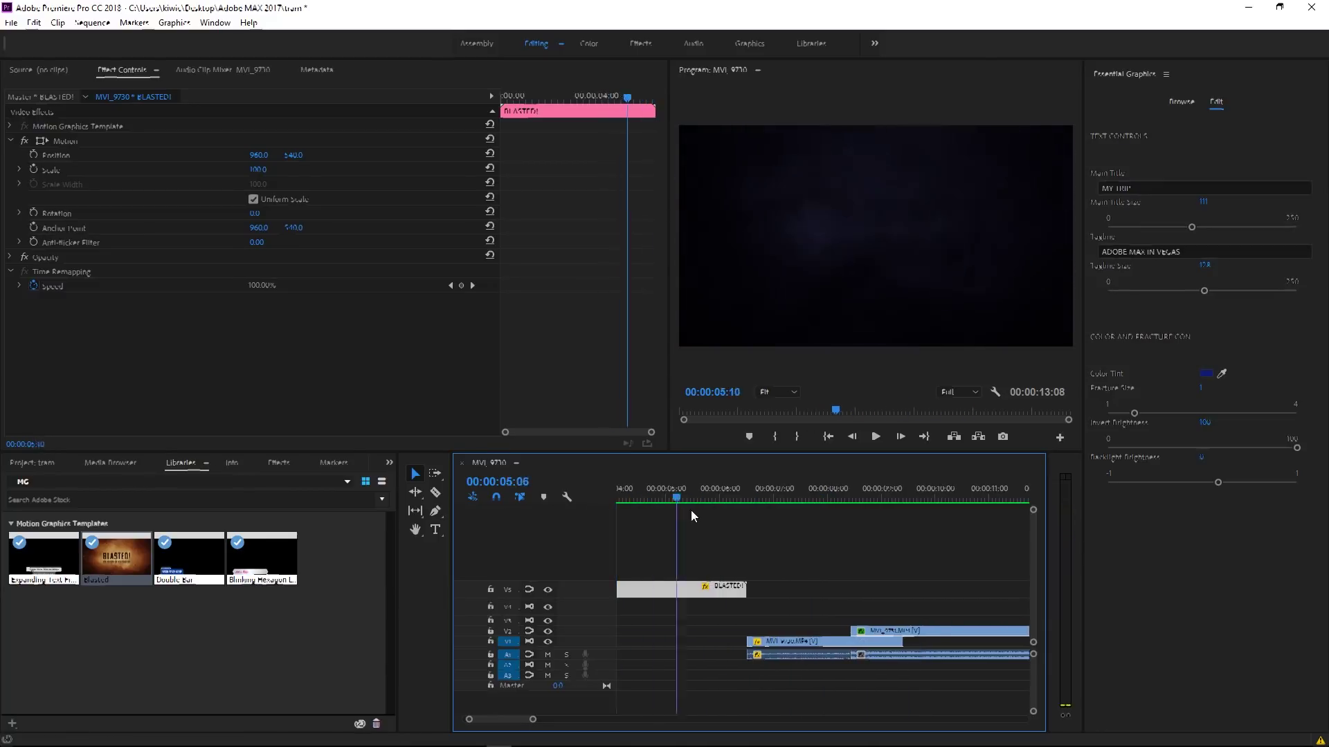
drag(677, 509, 758, 511)
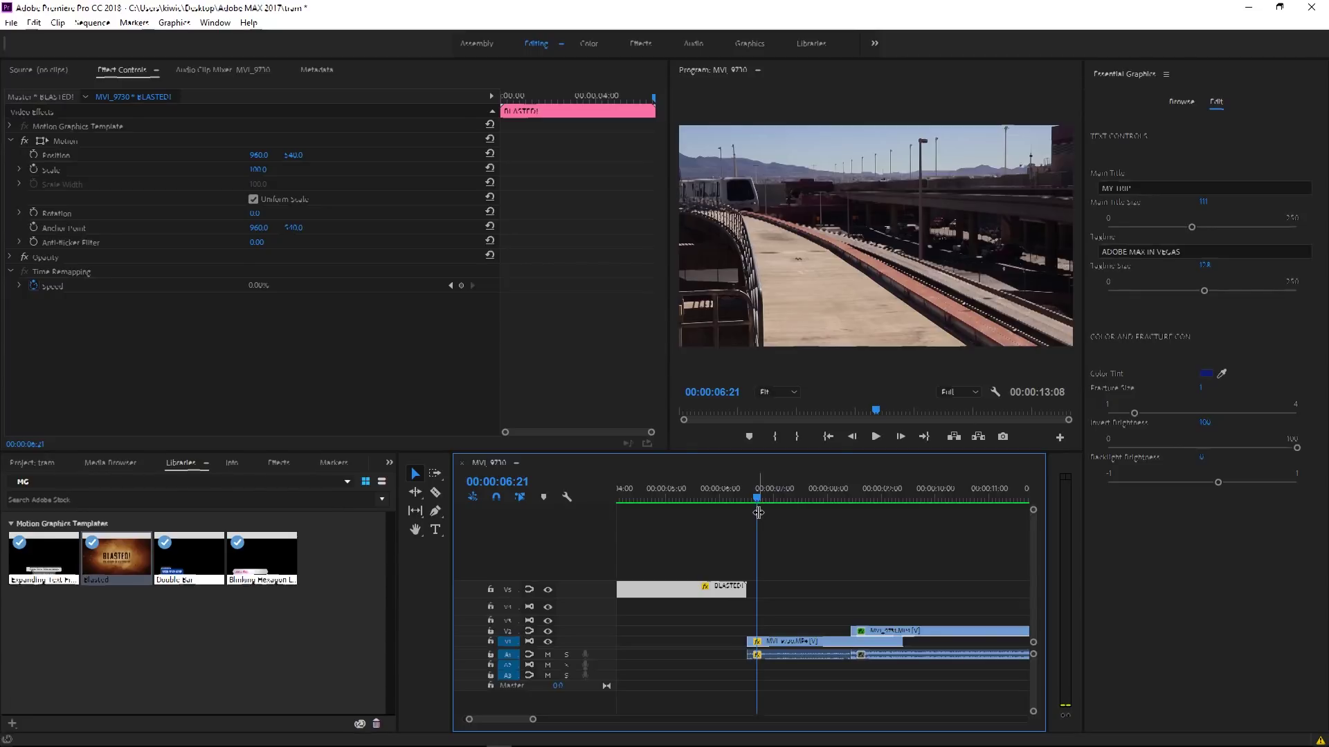
- Place the Double Bar with Stroke lower third at the playhead and select its 'YOUR TEXT HERE' line
click(179, 561)
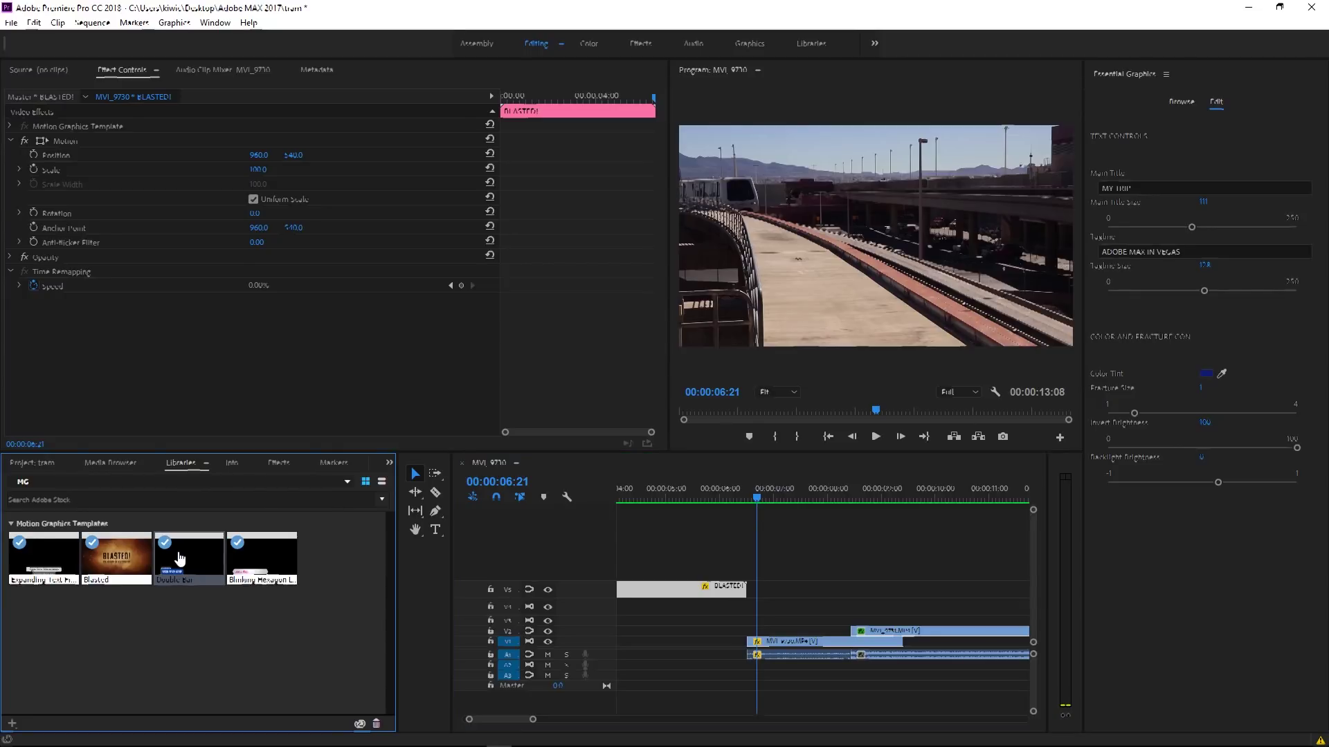
mouse_move(190, 558)
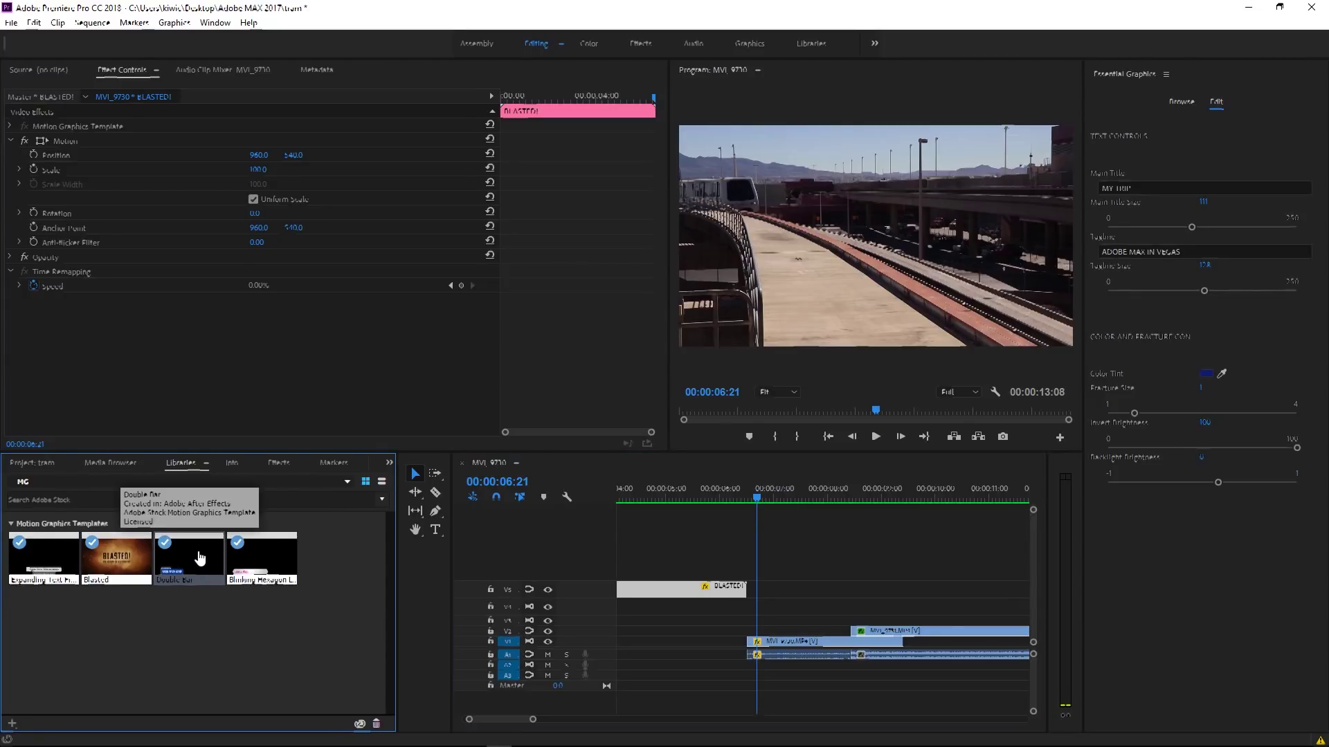
drag(200, 560, 763, 594)
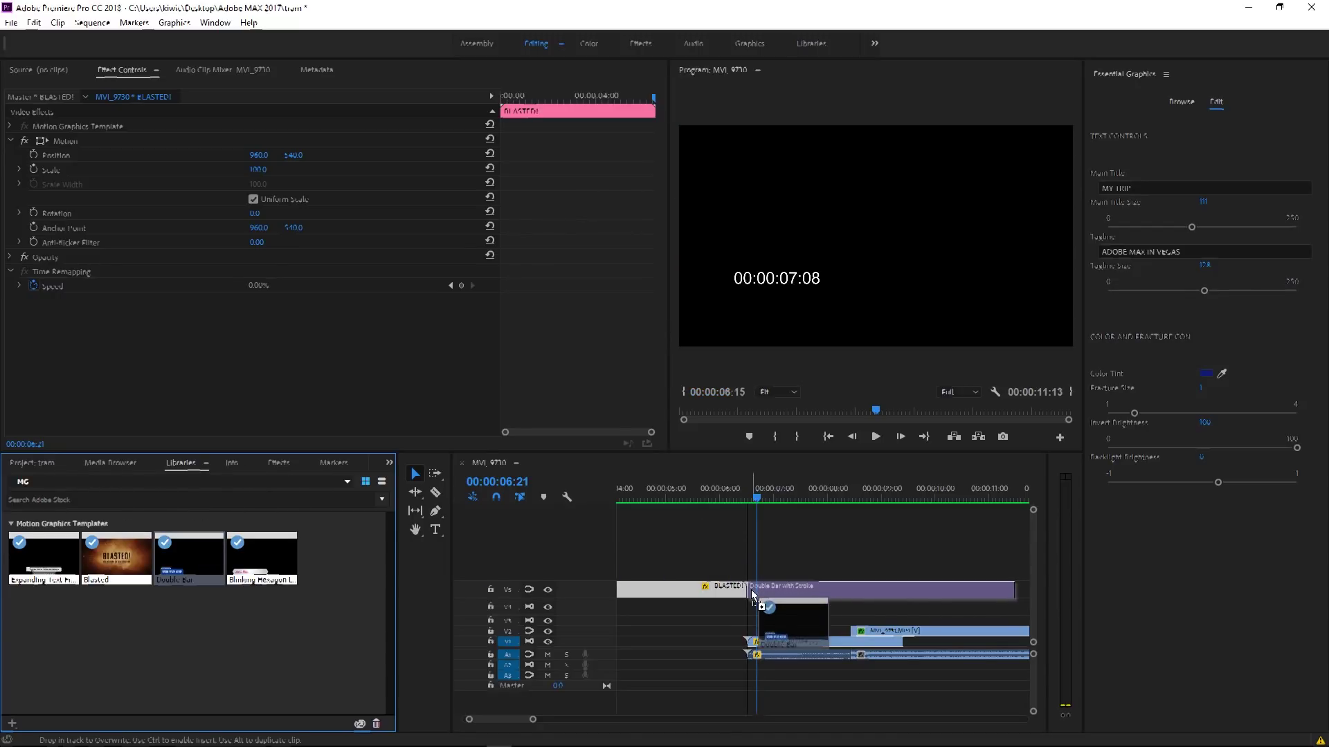
click(800, 495)
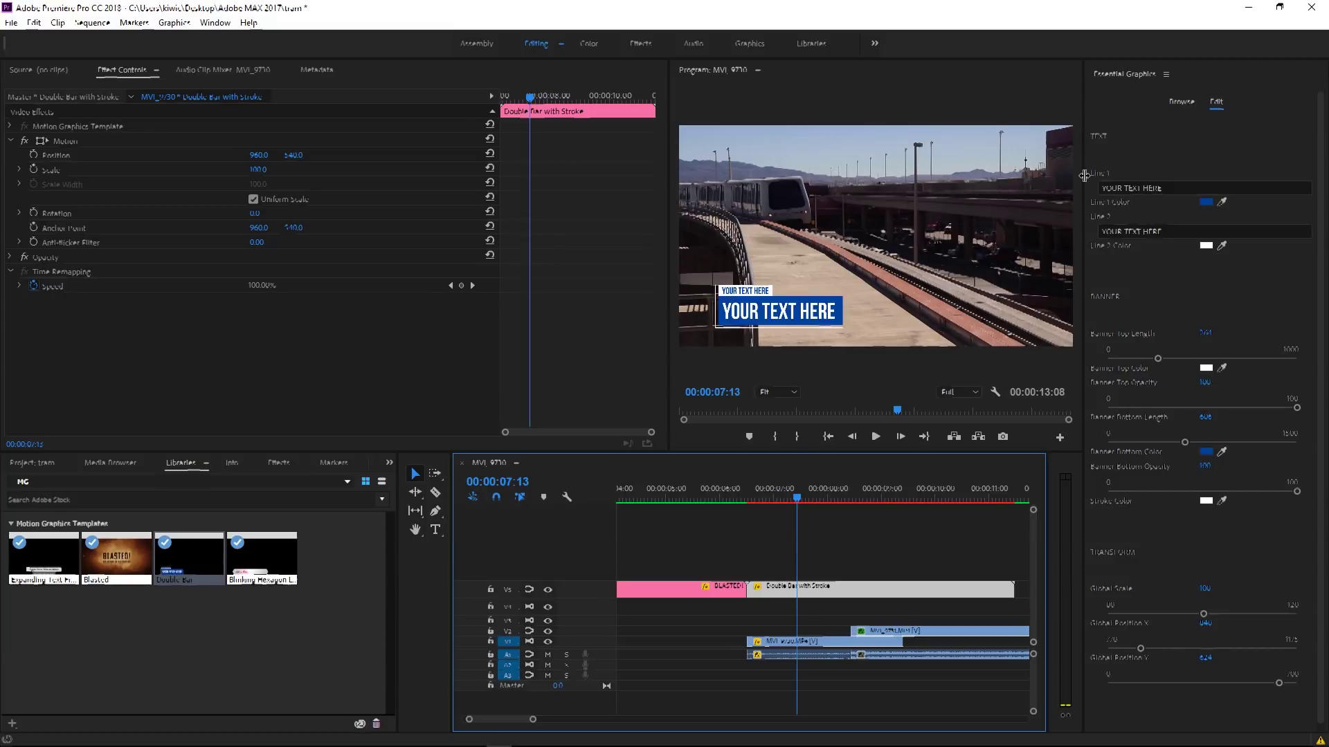
double_click(1142, 187)
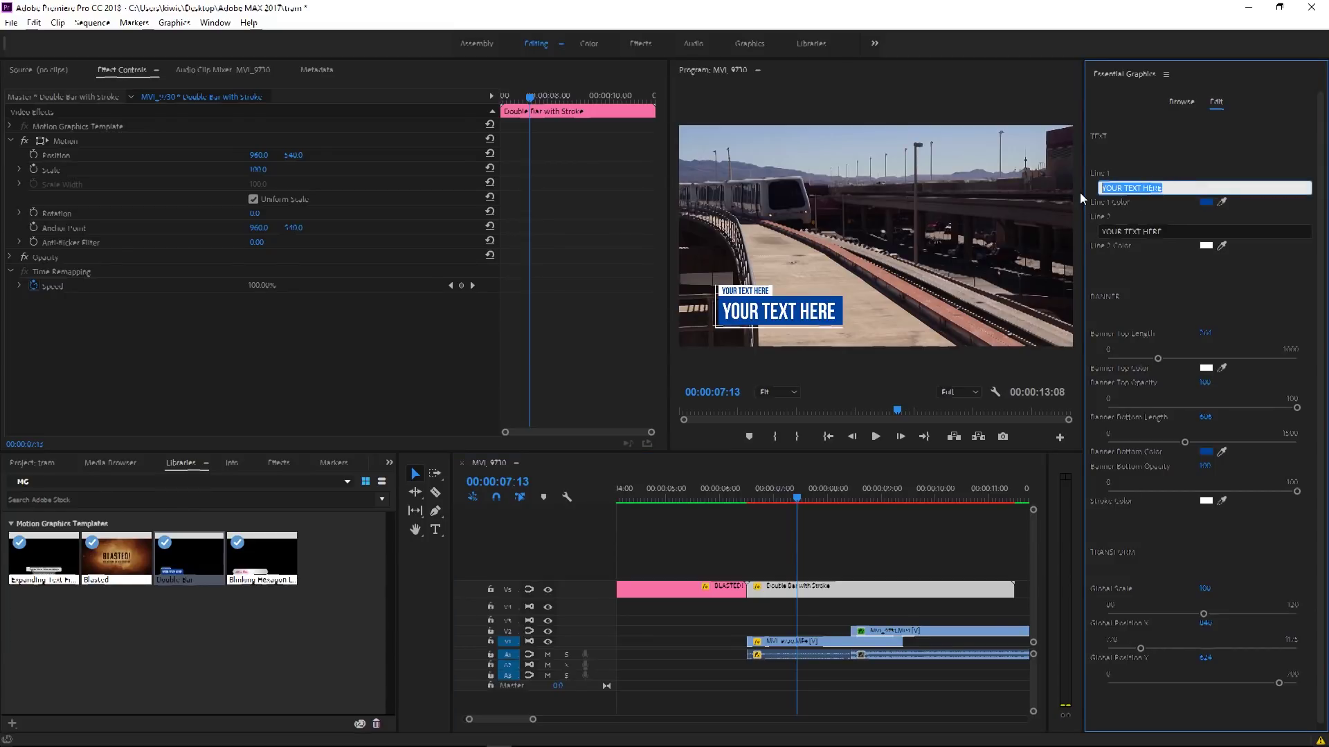
text(TRAVE)
text(LLING HOME)
click(1181, 230)
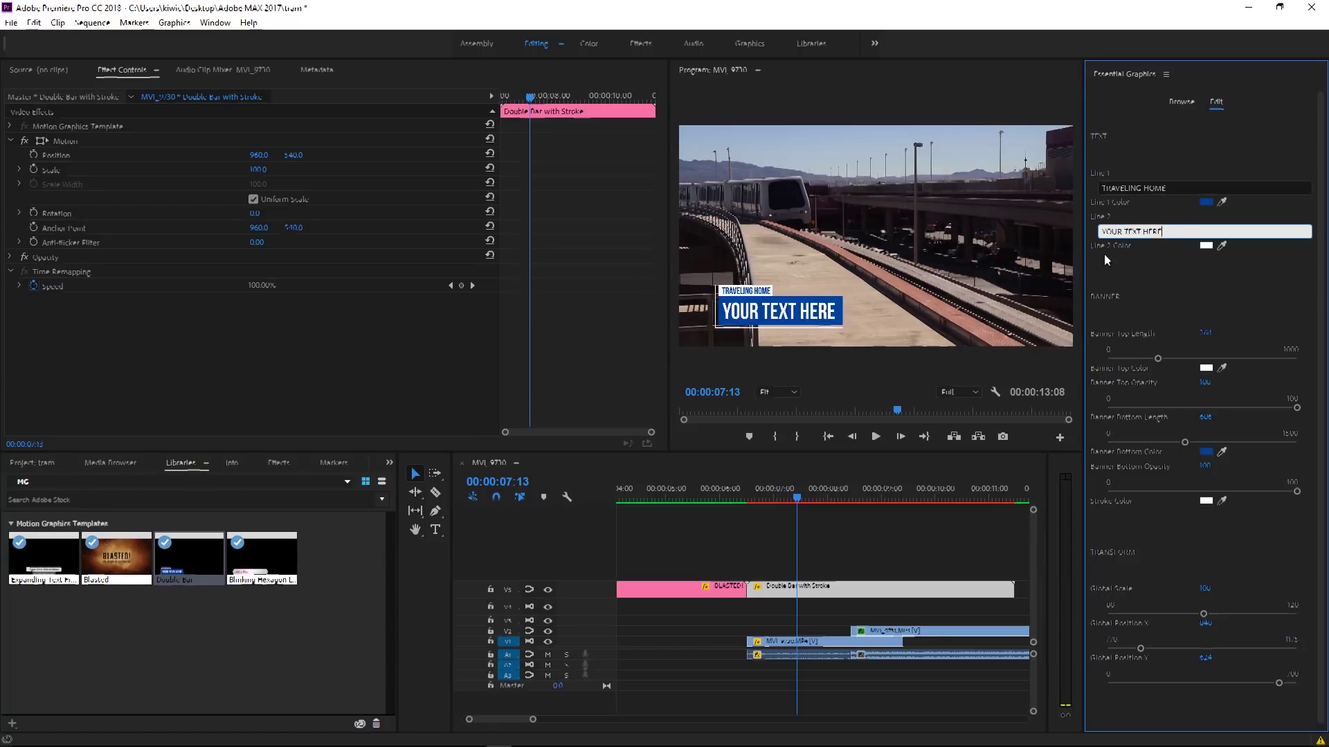
drag(1179, 230, 1080, 231)
text(COLIN SMIT)
text(H)
click(1173, 187)
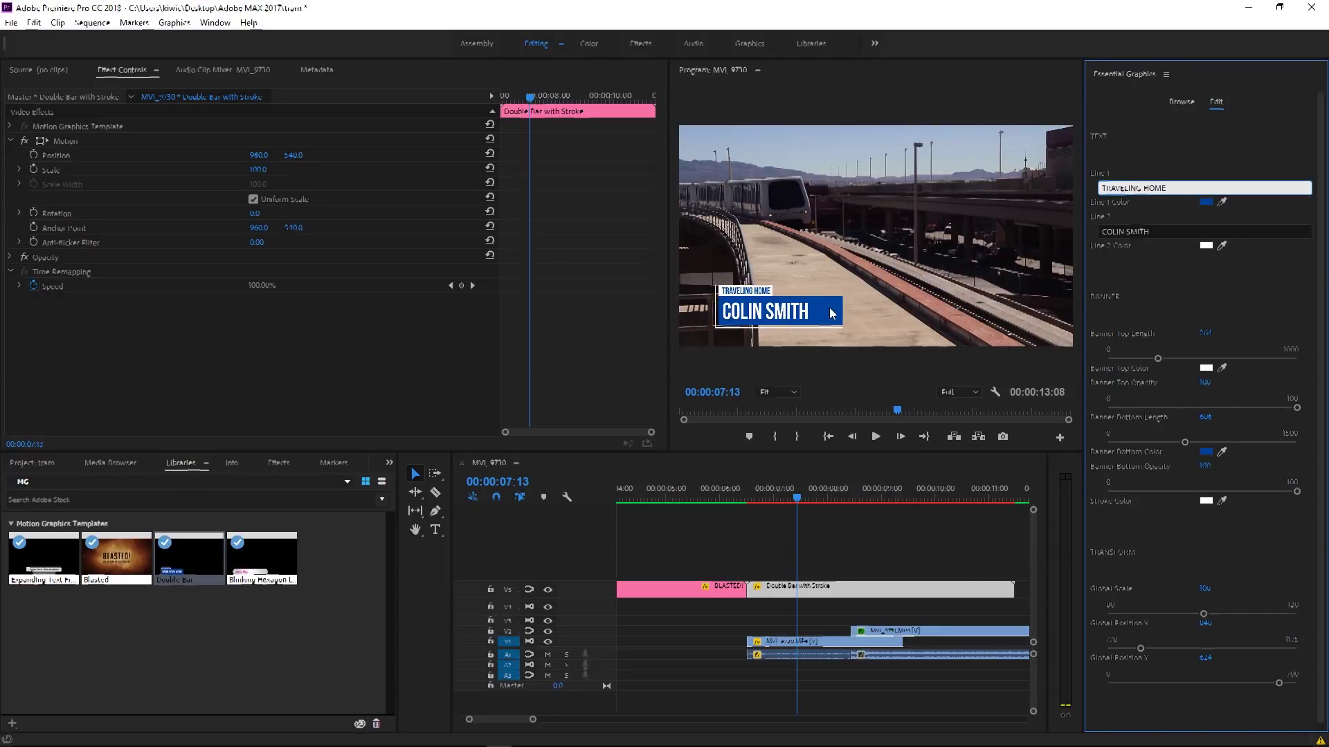
- Give the bottom banner a darker, muted blue colour
click(1206, 454)
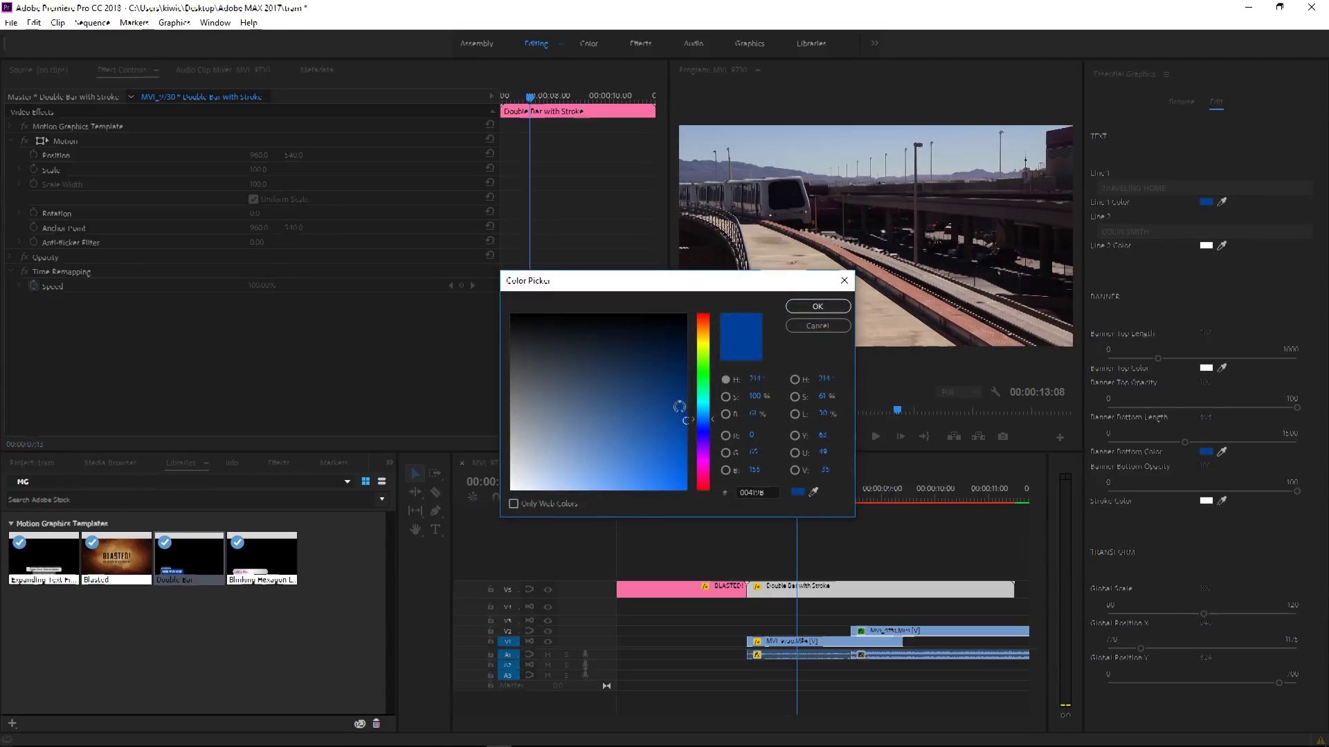
drag(672, 412, 638, 406)
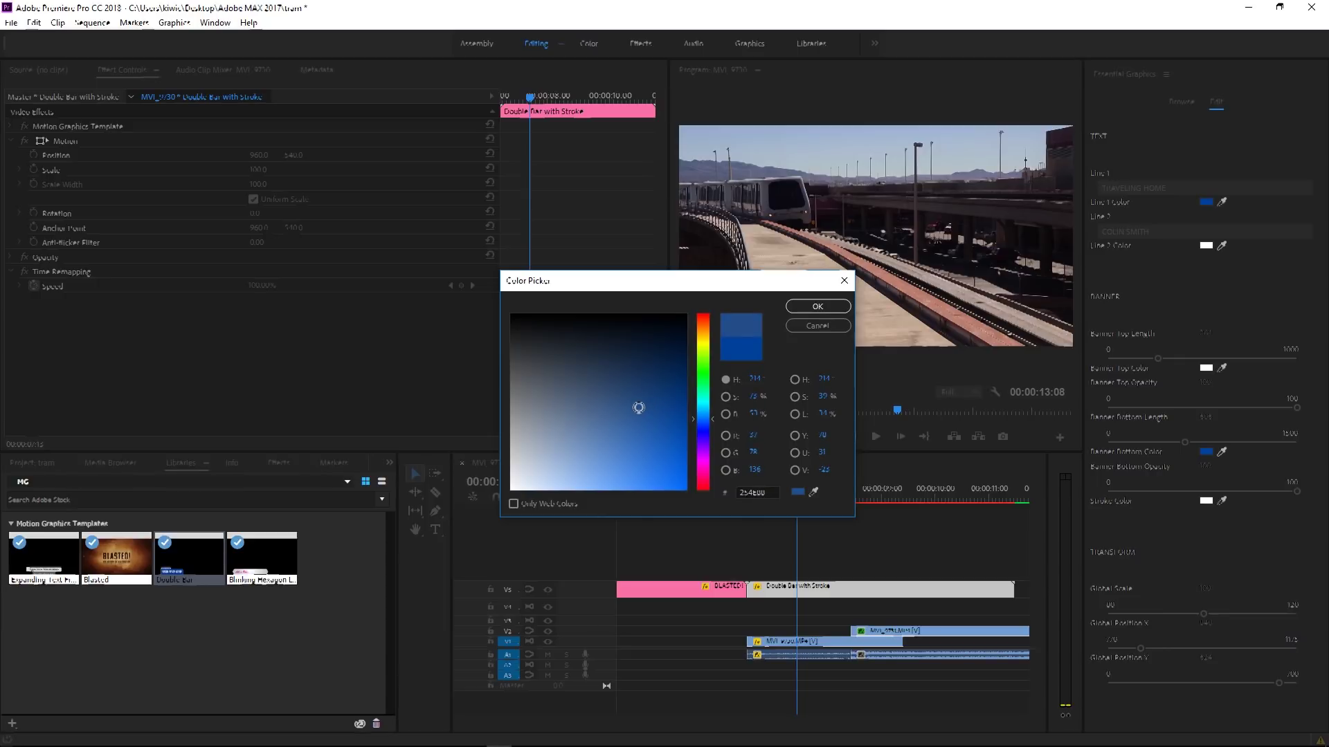
click(818, 307)
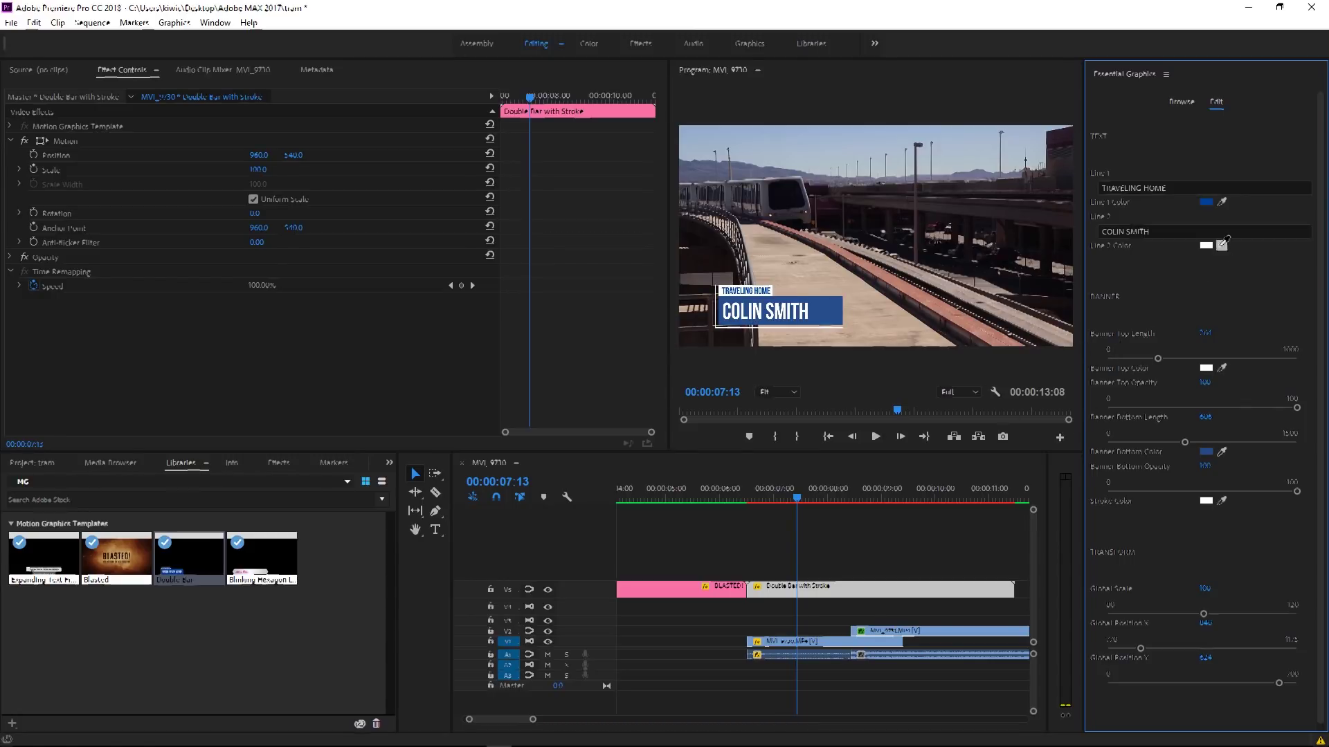
click(1208, 248)
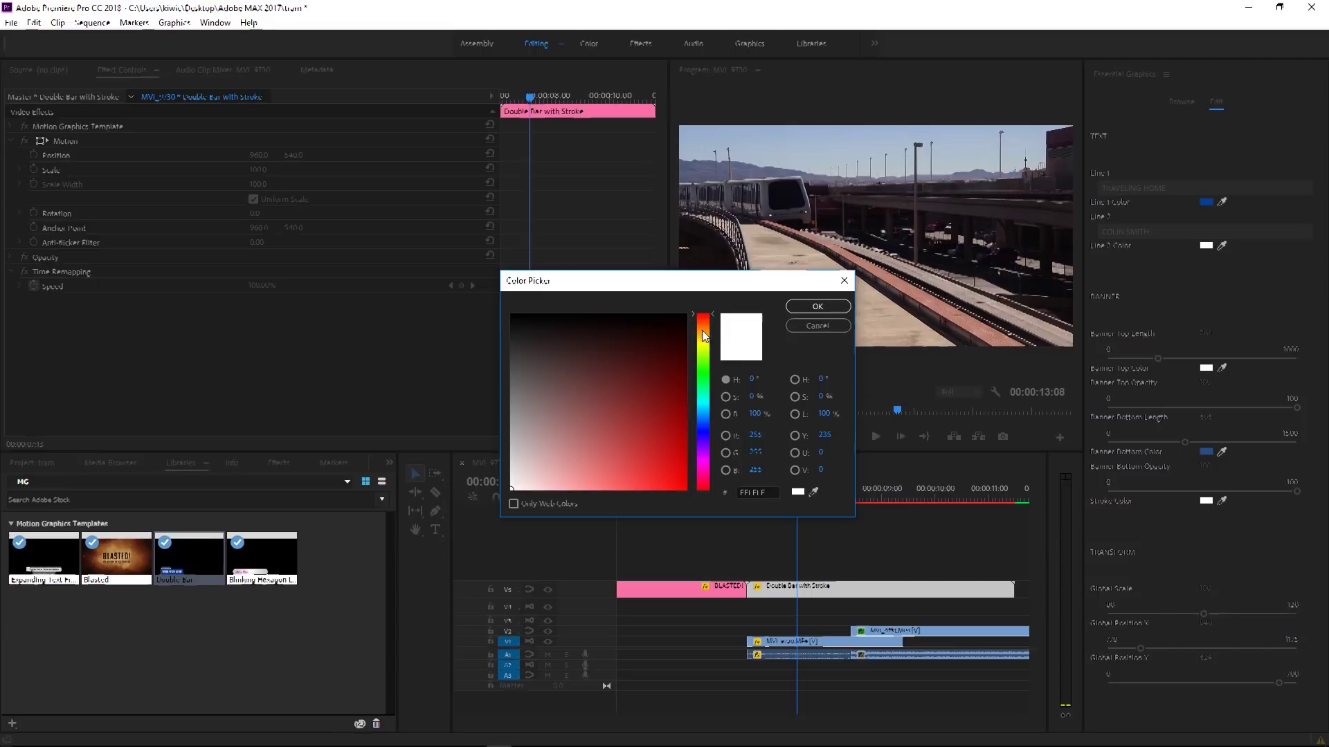
drag(713, 317, 713, 338)
click(645, 393)
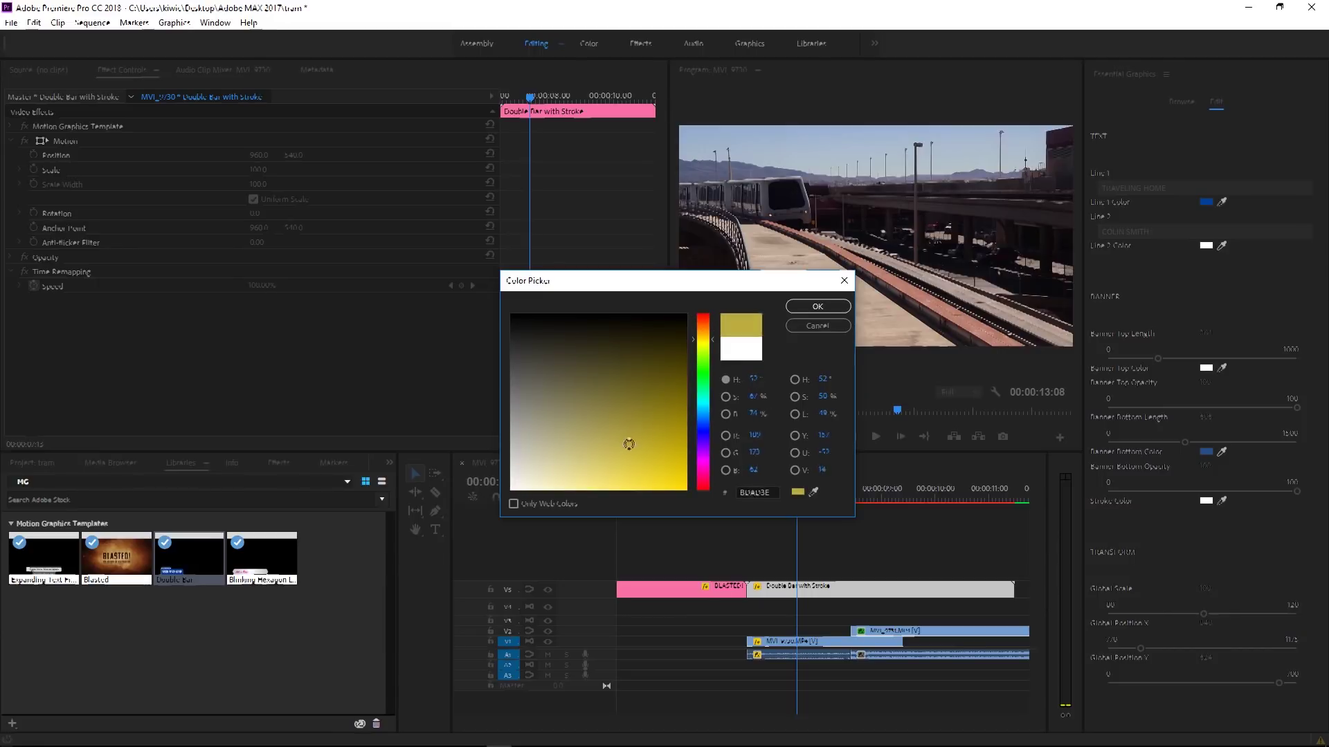
click(648, 462)
drag(647, 460, 658, 472)
click(818, 307)
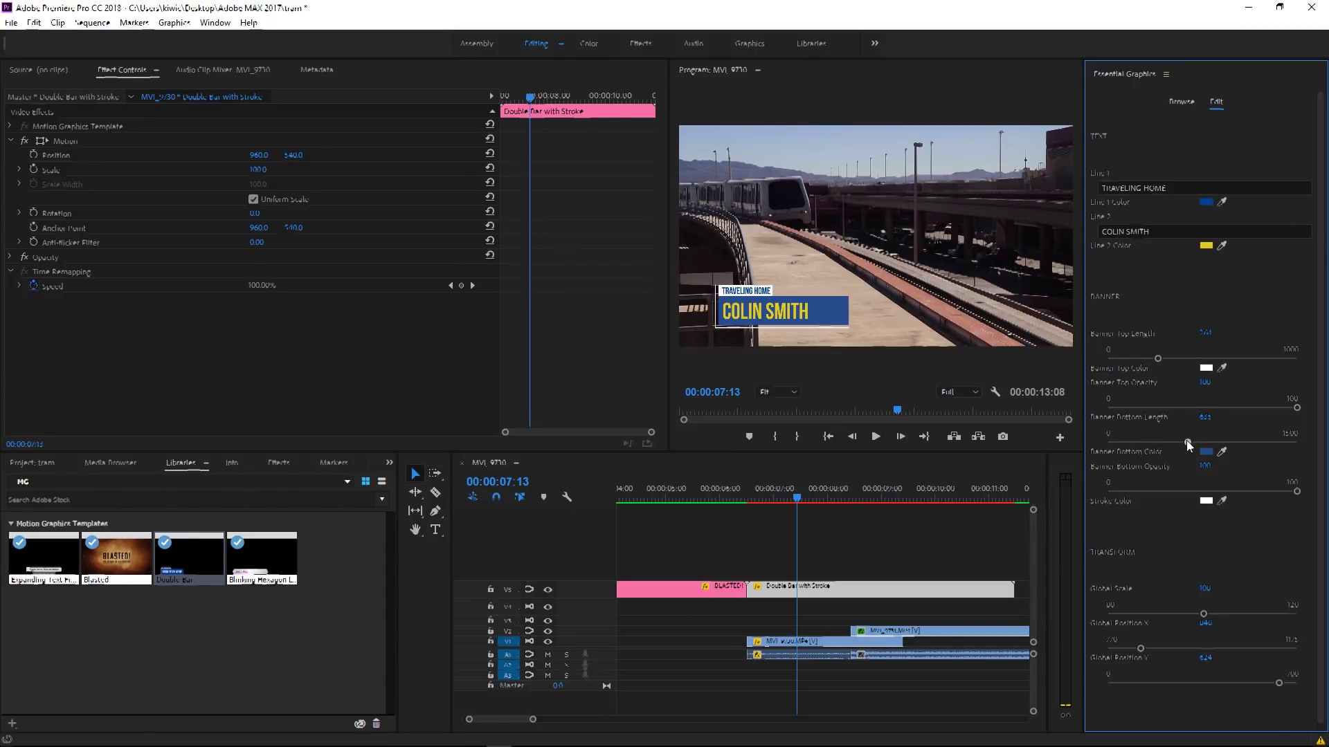
drag(1185, 443, 1166, 444)
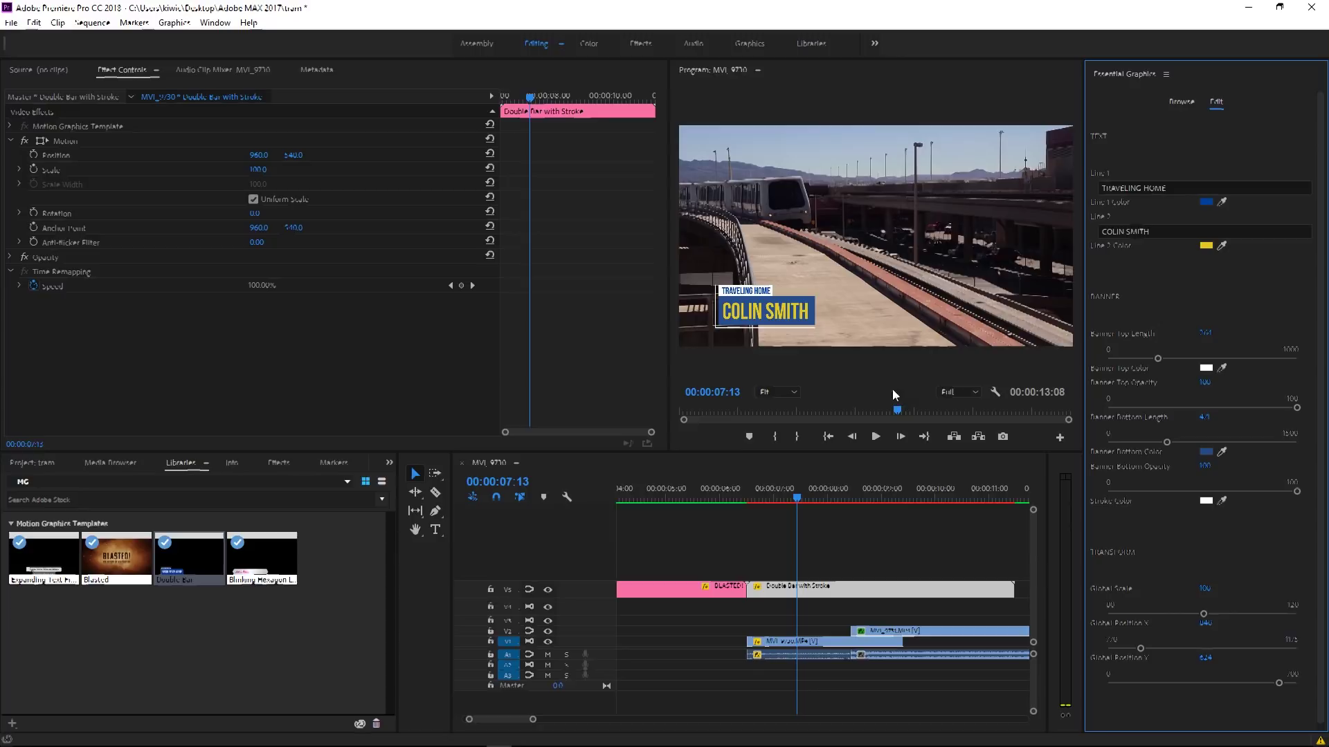
- Apply a dark yellow stroke colour to the lower third
click(1207, 504)
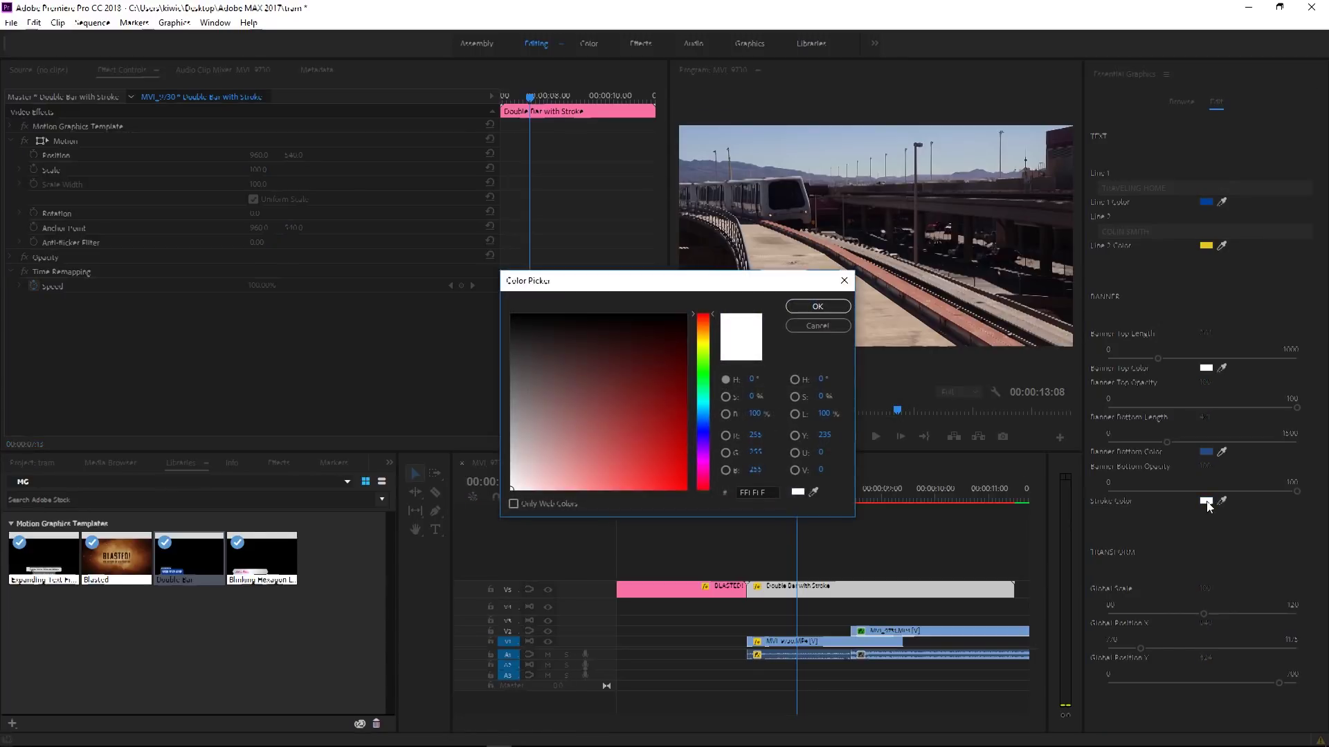
click(704, 340)
click(678, 366)
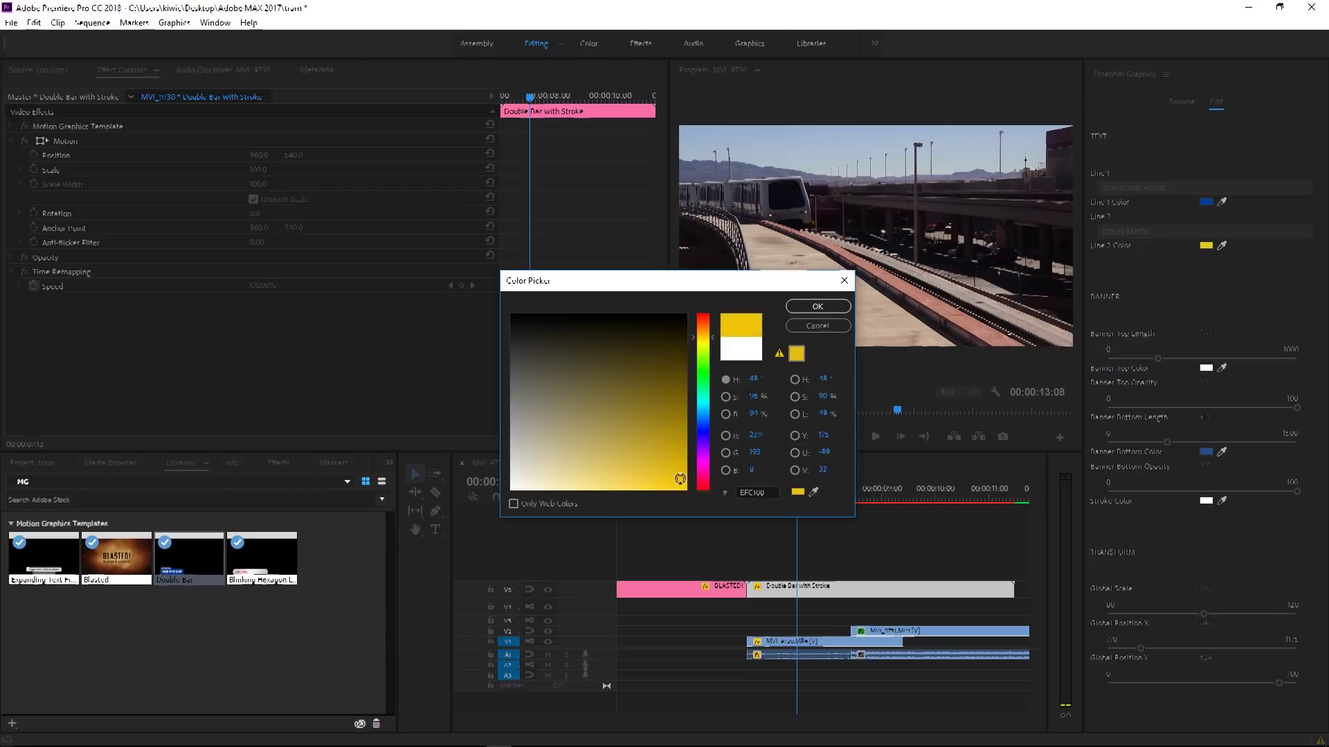
click(817, 306)
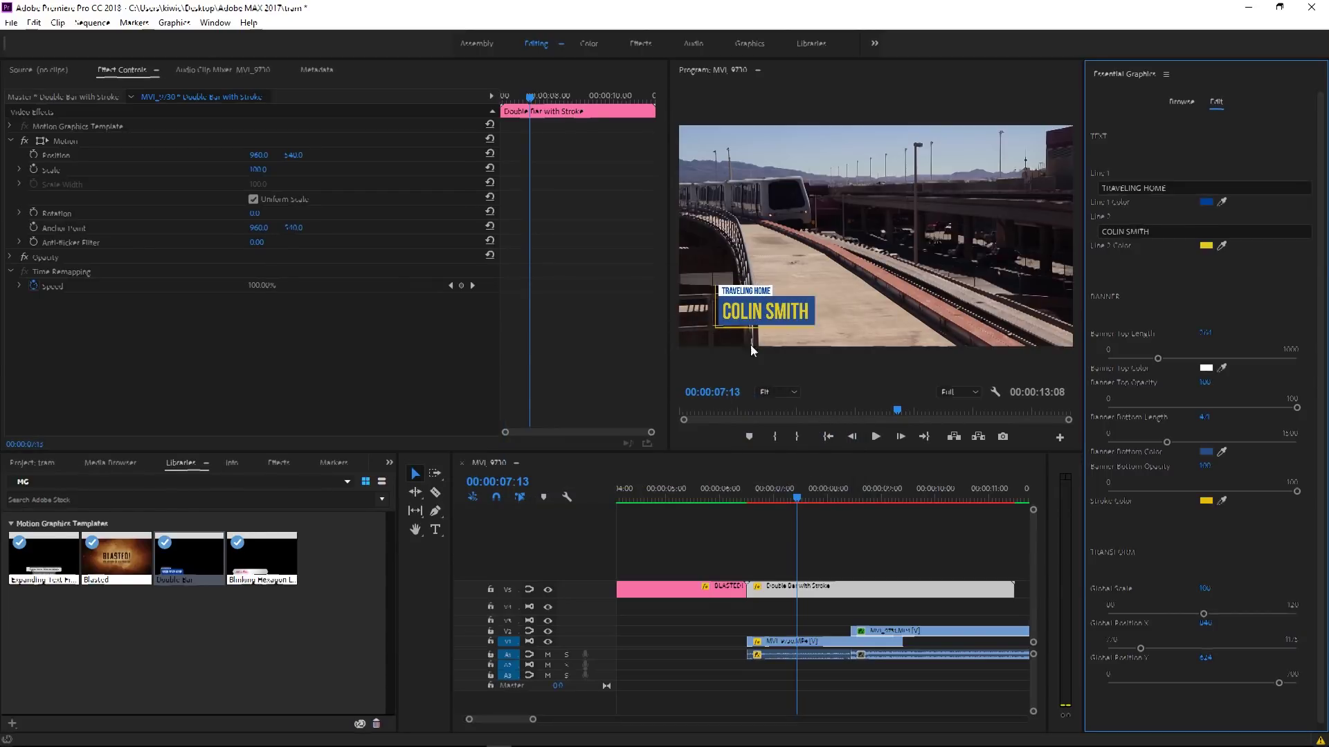
- Change the stroke to dark grey (404040) and move the lower third down-left
click(1207, 501)
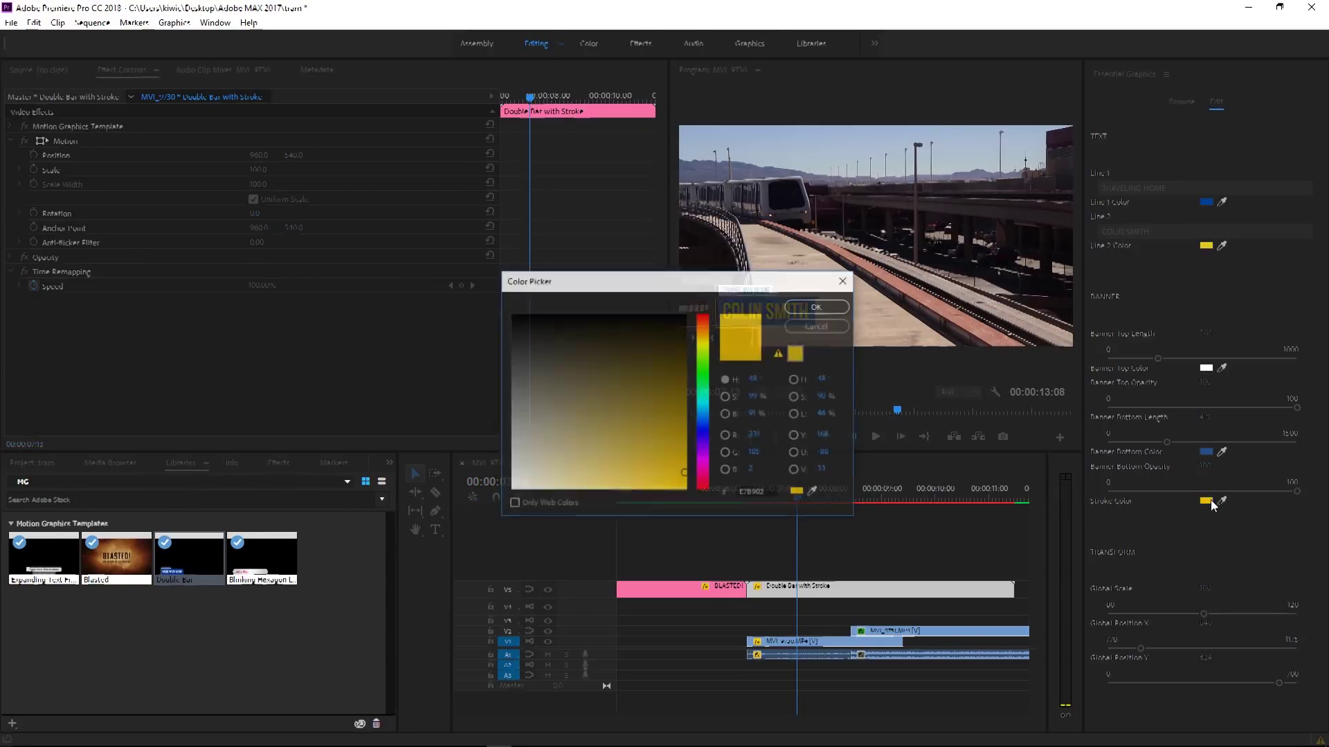
click(636, 325)
click(556, 325)
drag(537, 333, 511, 357)
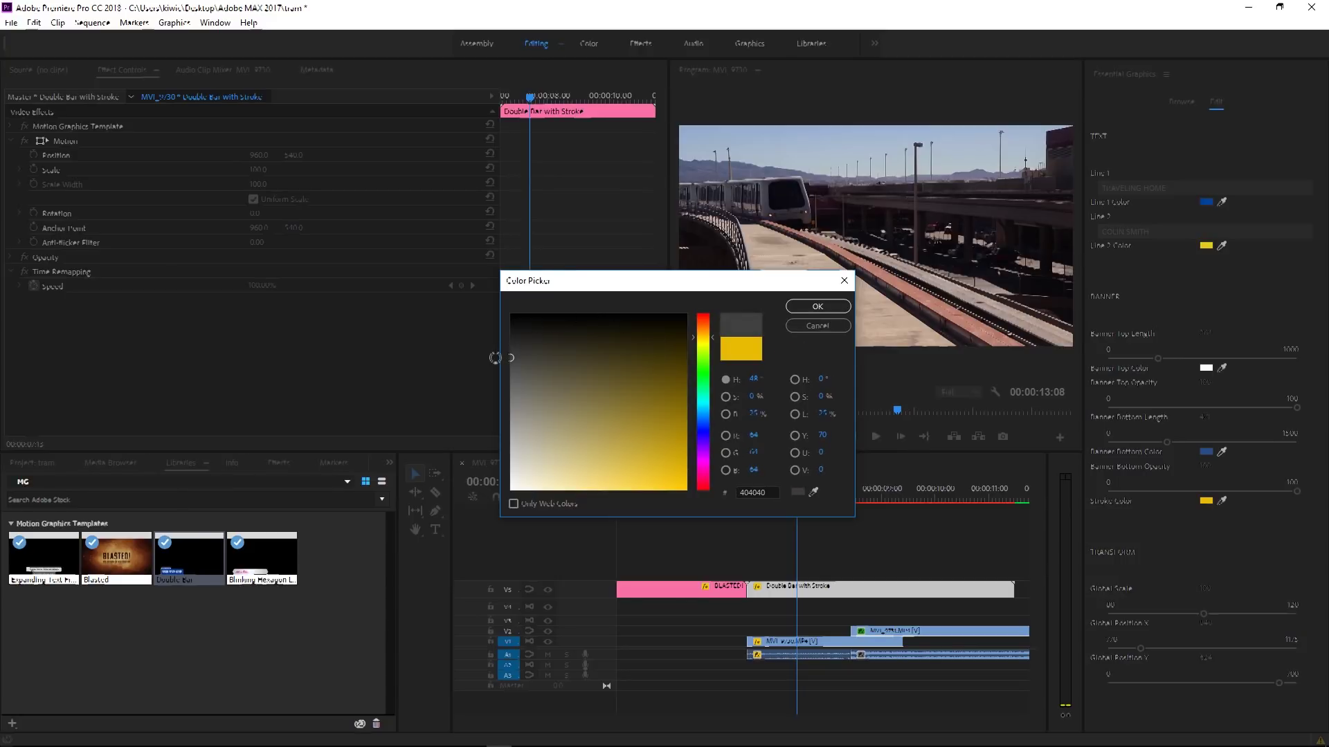
click(819, 307)
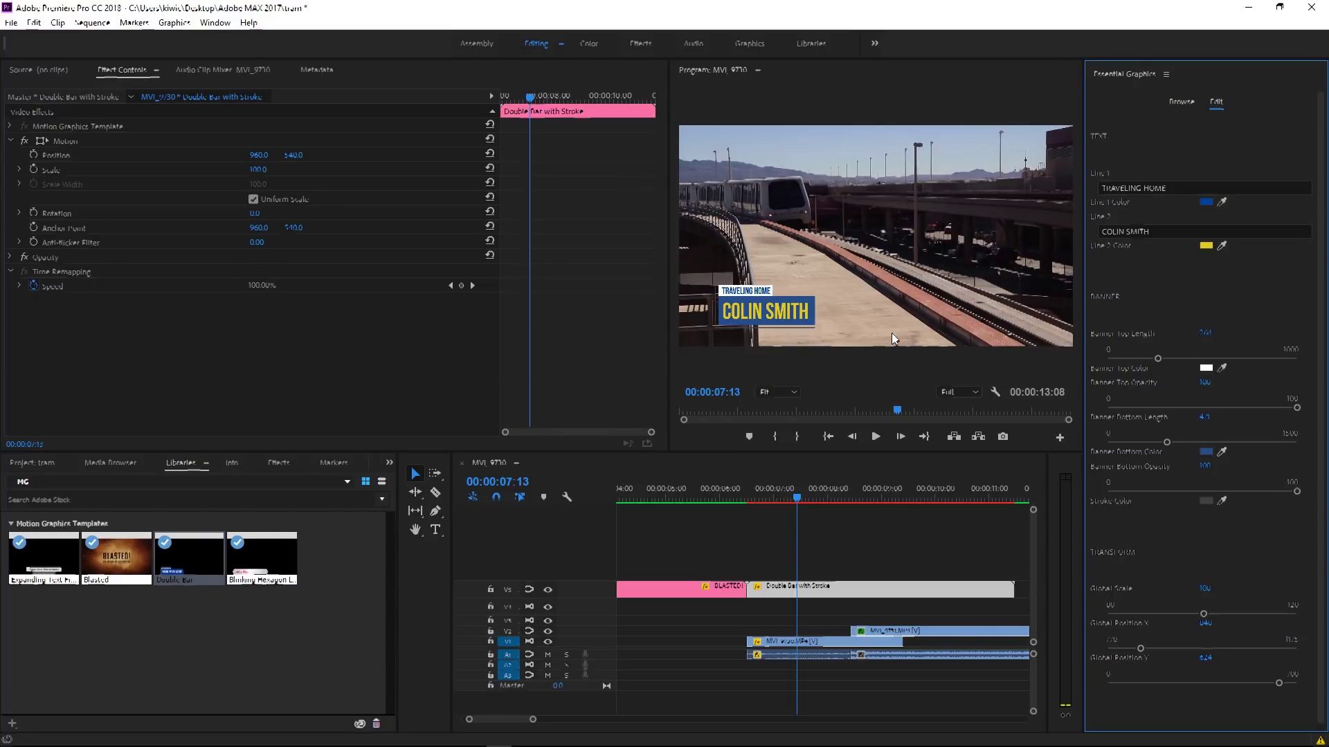
click(766, 316)
mouse_move(798, 309)
mouse_down()
mouse_move(757, 320)
mouse_move(802, 169)
mouse_move(771, 318)
mouse_up()
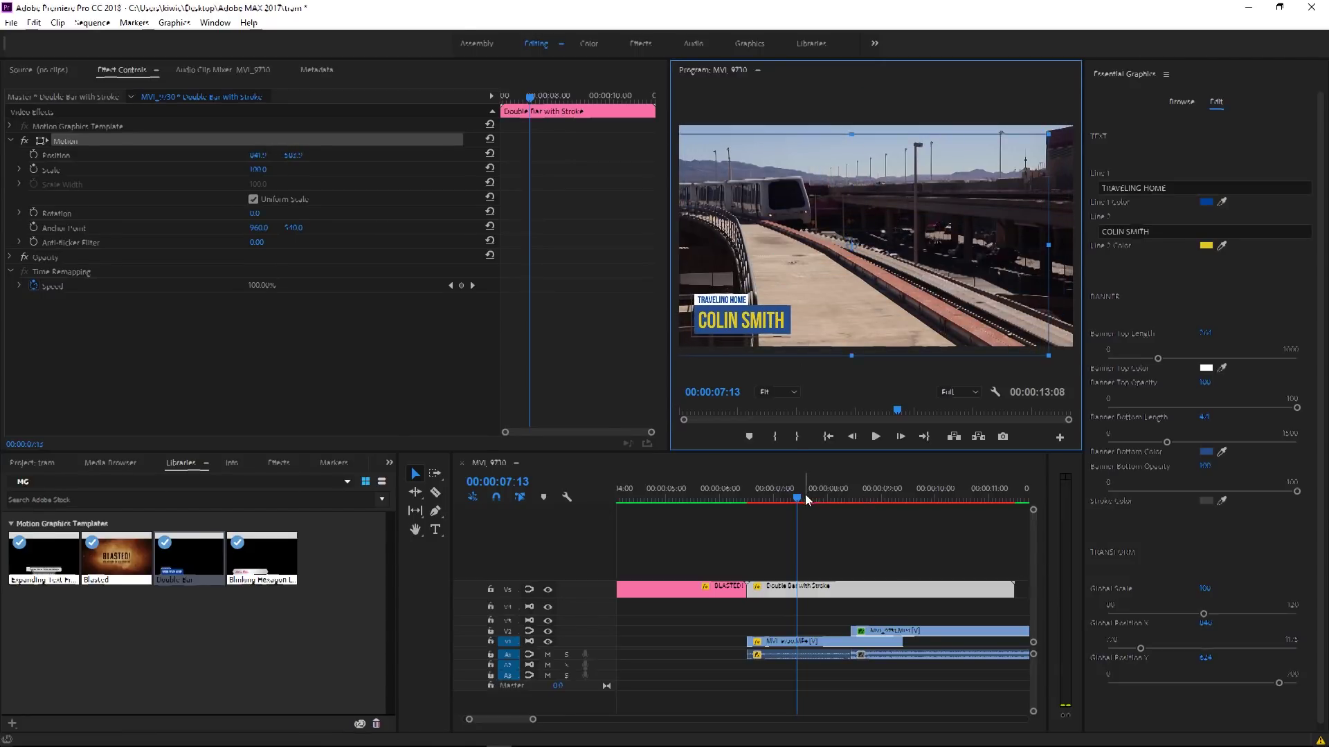
drag(798, 496, 618, 489)
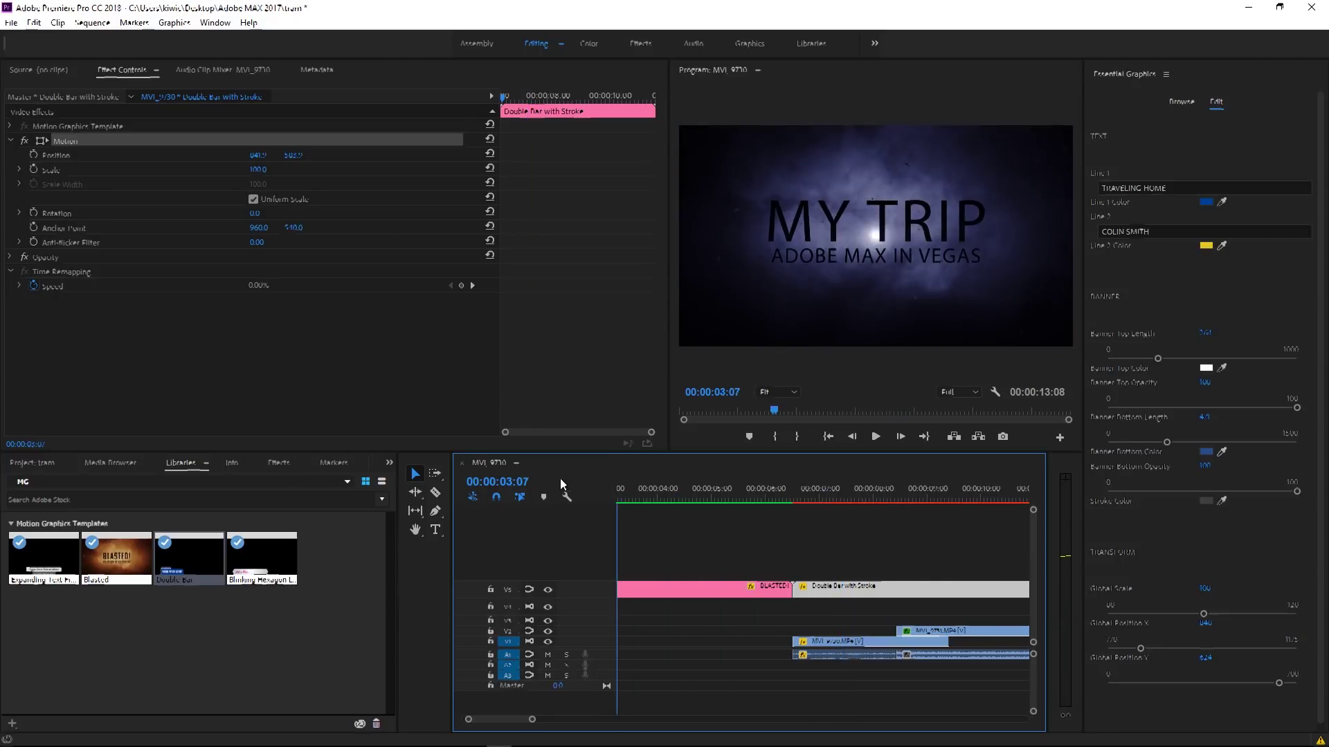
key(equal)
key(space)
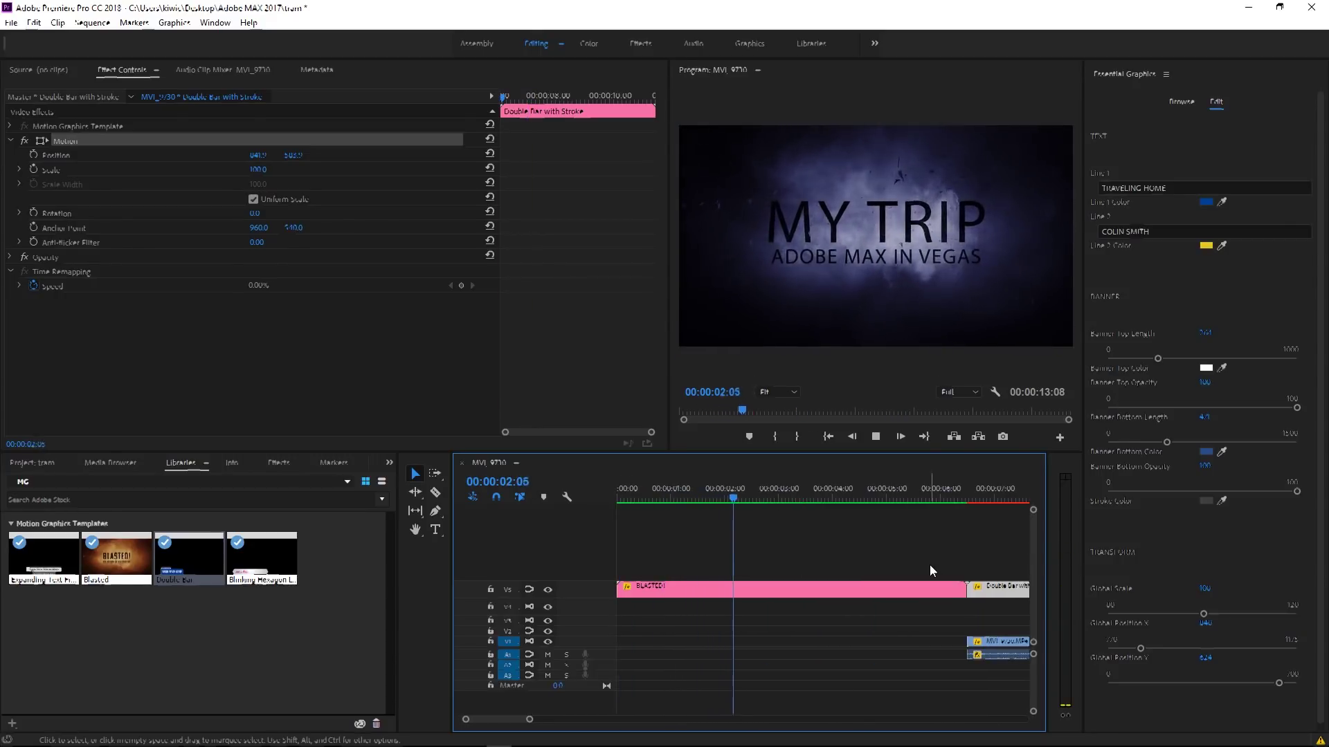